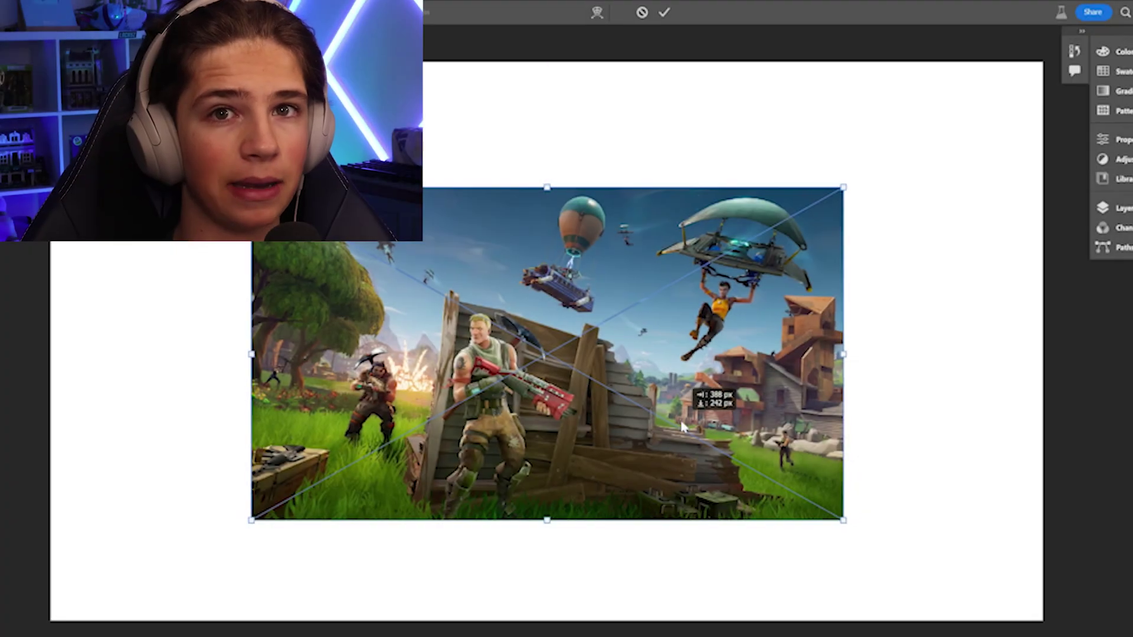
Step: Commit the battle-bus wallpaper, select the blank area around it, and start Generative Fill
key(Return)
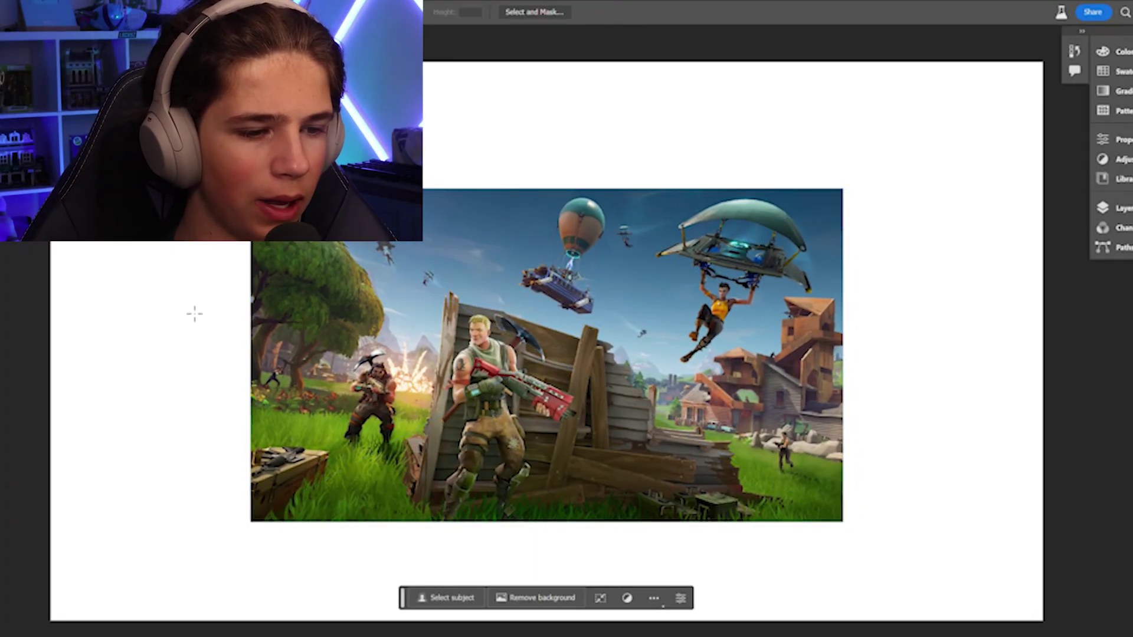
mouse_move(255, 192)
mouse_down()
mouse_move(801, 519)
mouse_move(841, 519)
mouse_up()
key(ctrl+shift+i)
click(456, 584)
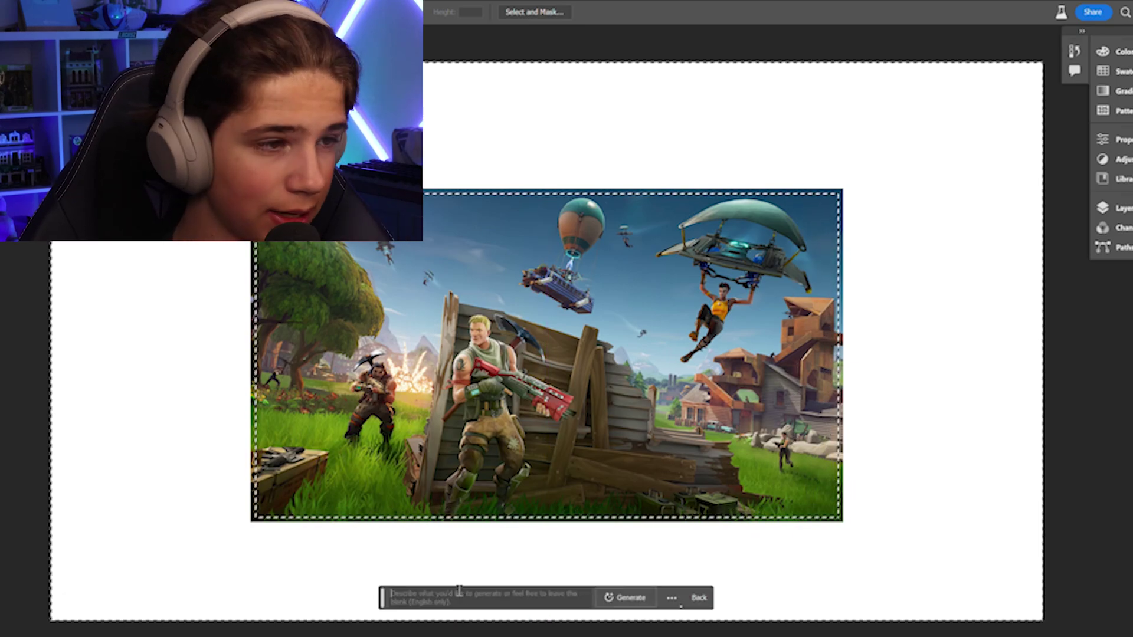
Step: Generate the grass-and-trees fill, compare all three variations, and keep variation 1
click(626, 599)
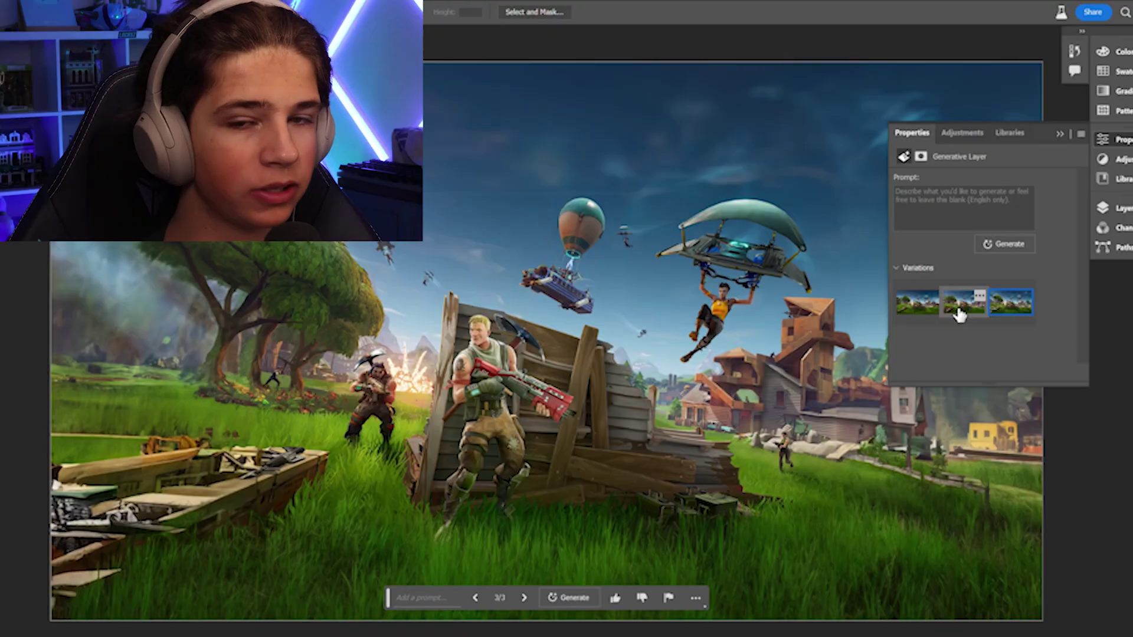
click(961, 314)
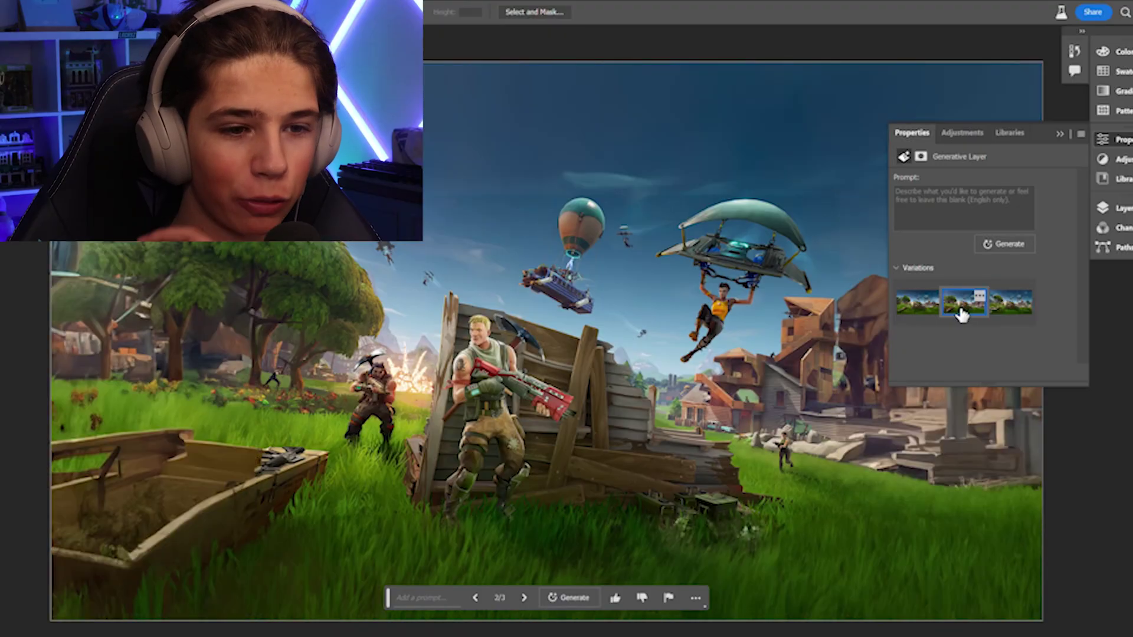
click(930, 317)
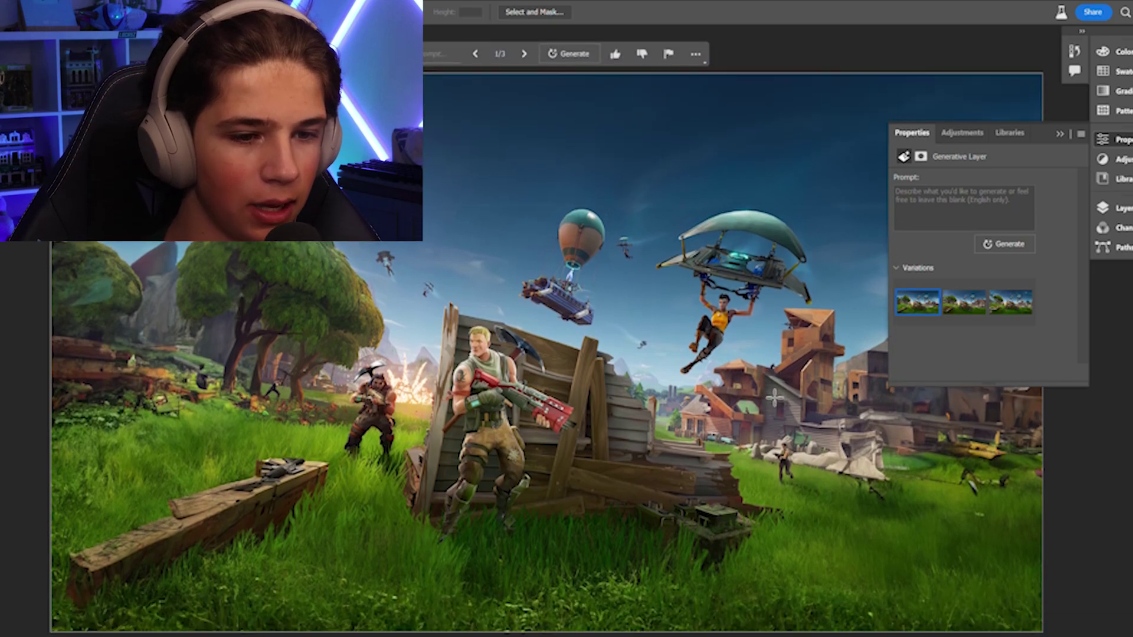
scroll(870, 416, up, 5)
scroll(871, 416, down, 2)
scroll(620, 412, down, 2)
scroll(443, 409, down, 1)
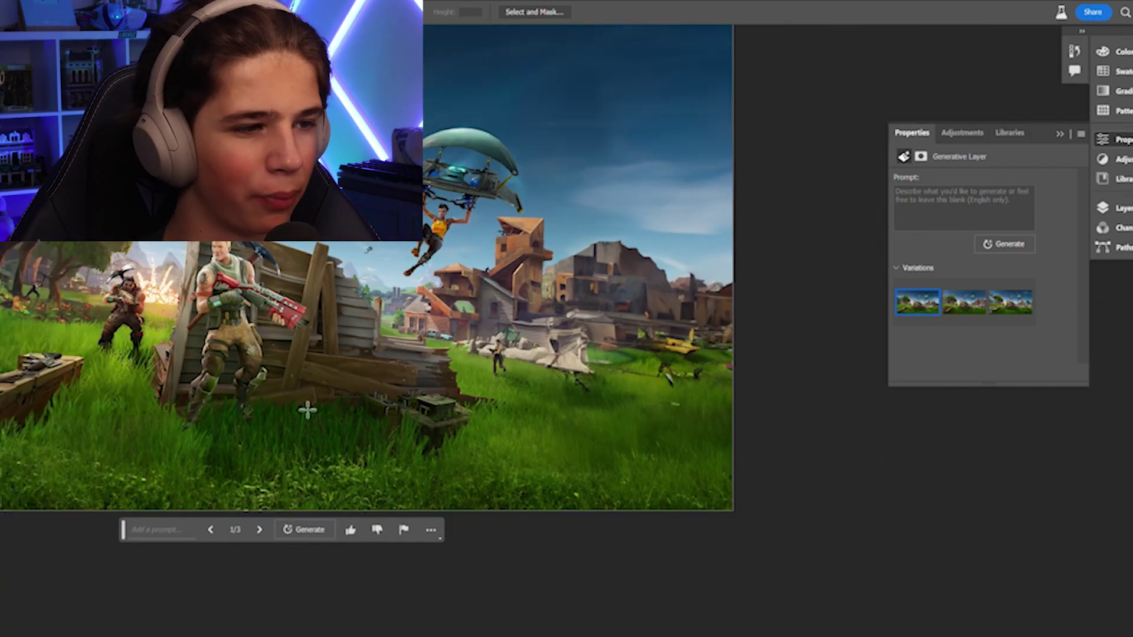
scroll(306, 408, down, 1)
scroll(168, 292, left, 3)
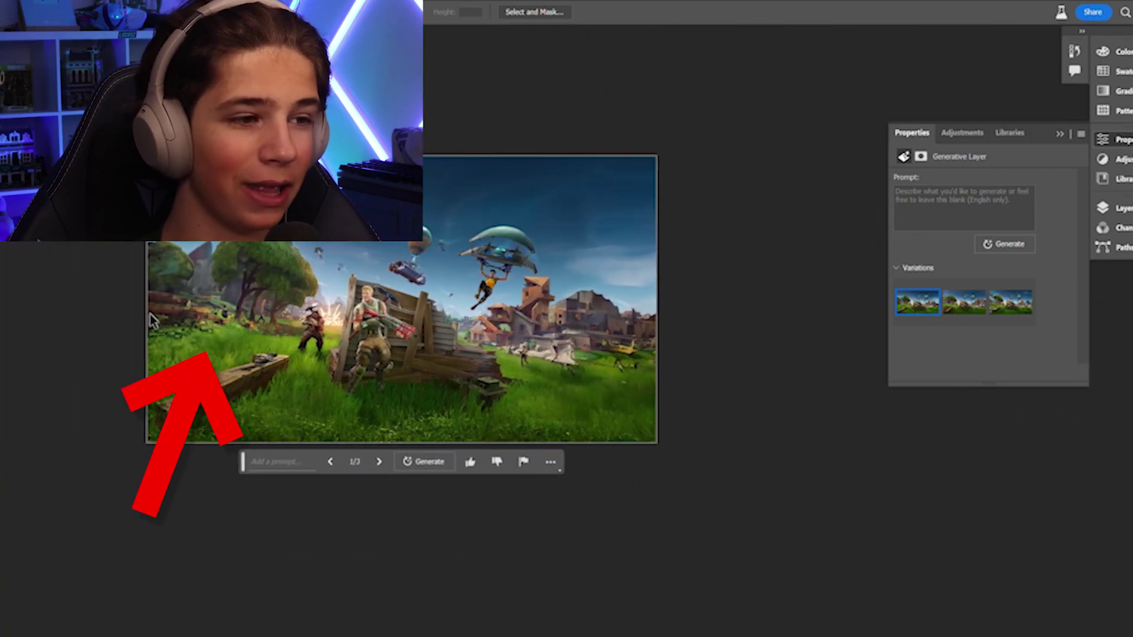
scroll(168, 262, up, 1)
scroll(169, 261, up, 1)
click(956, 306)
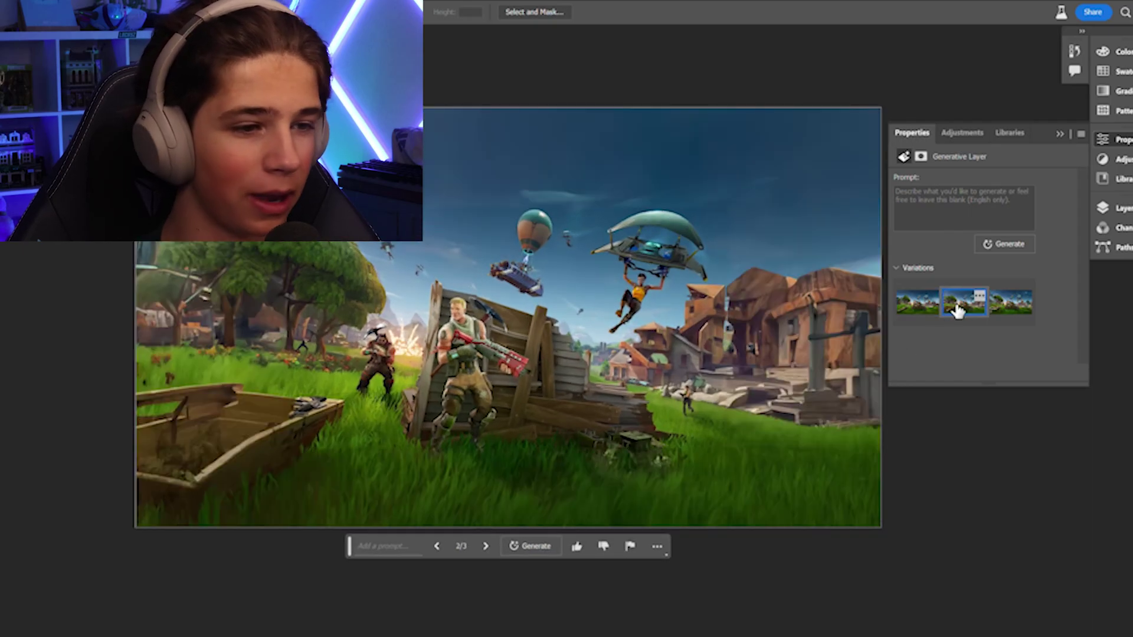
click(1018, 304)
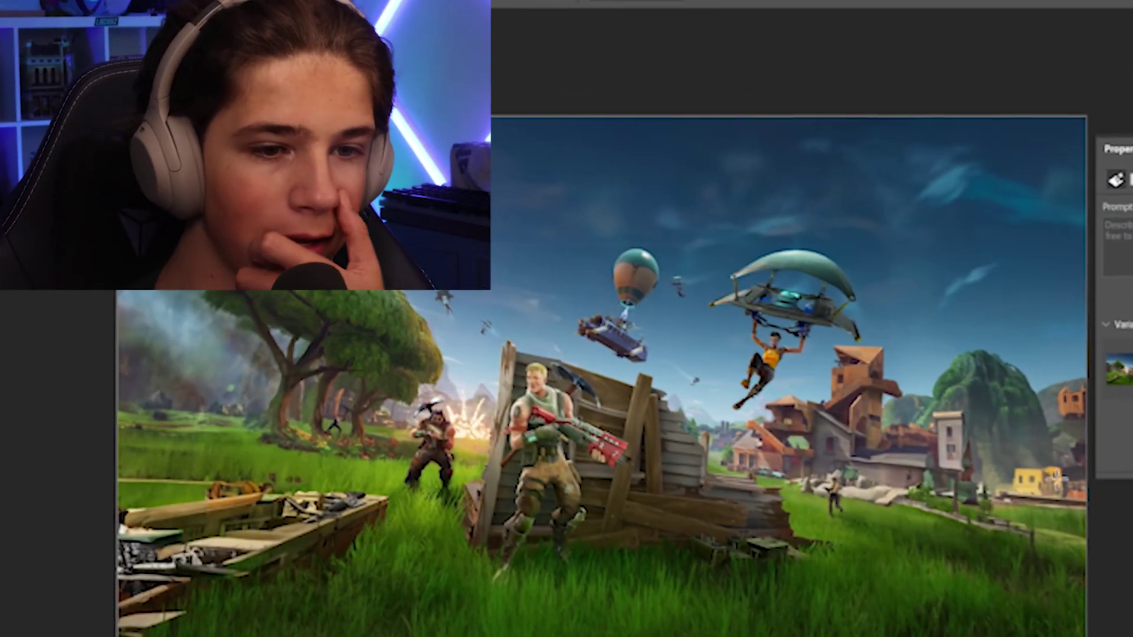
click(965, 304)
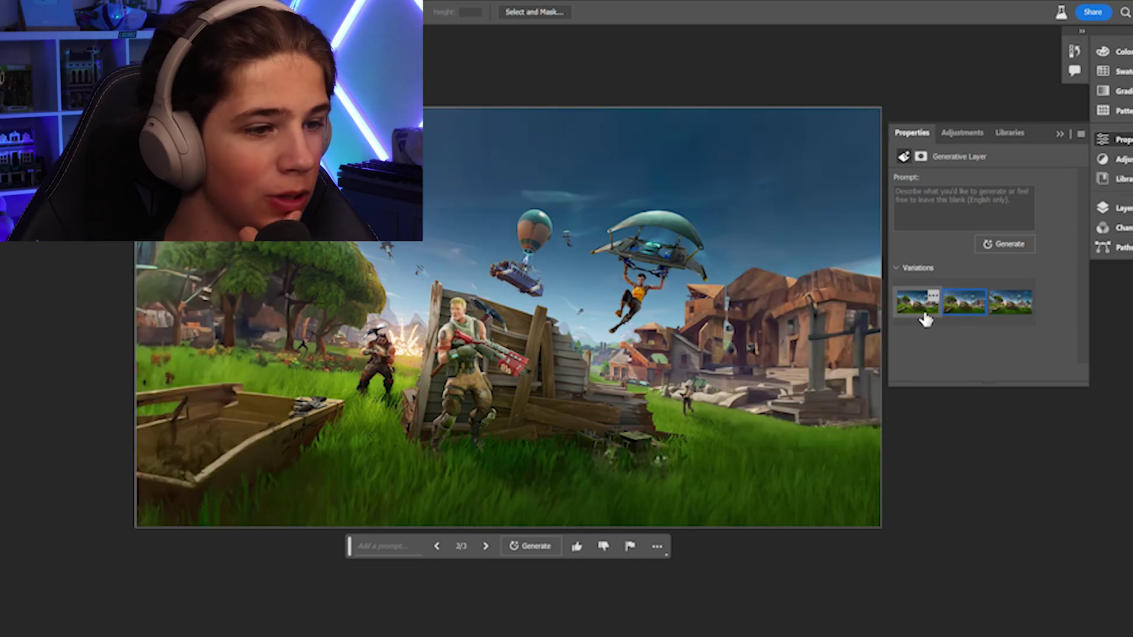
click(929, 311)
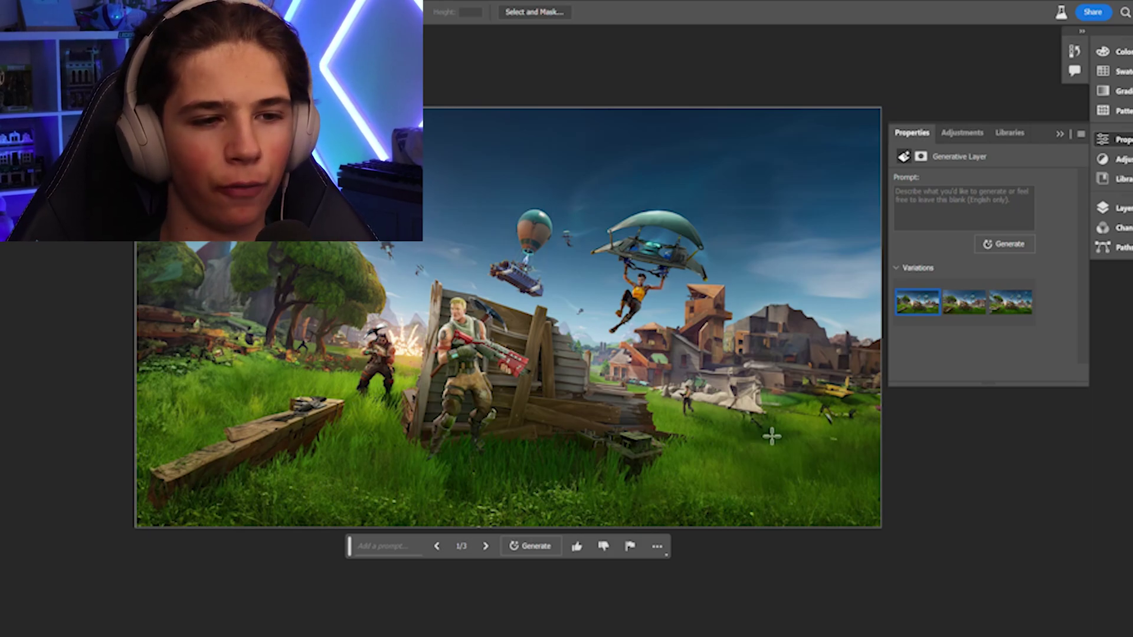
click(954, 315)
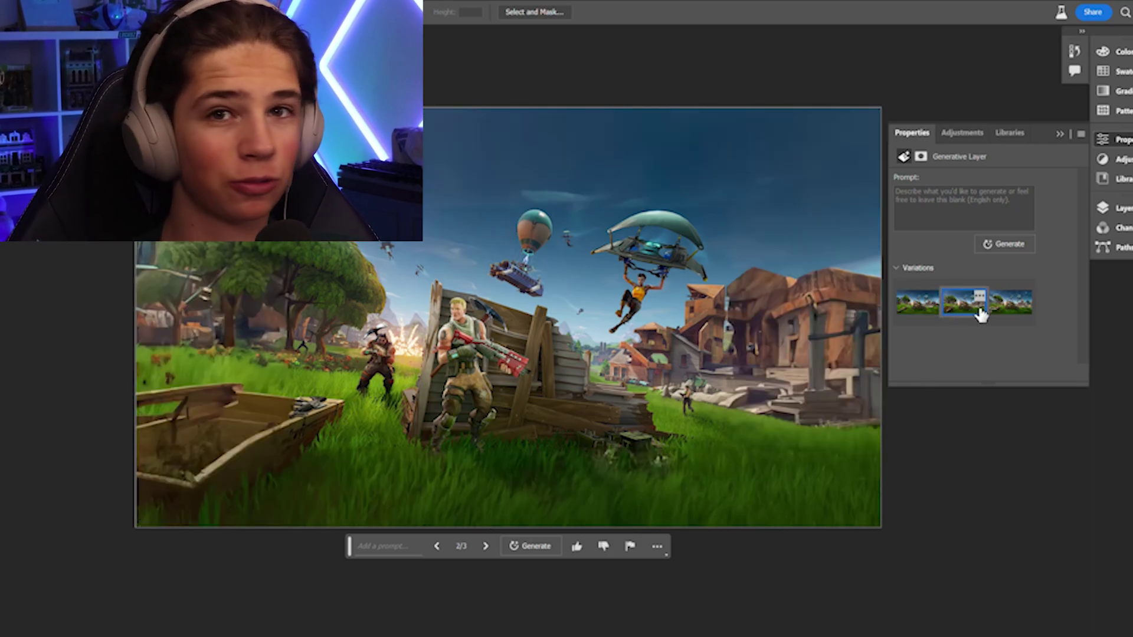
click(921, 310)
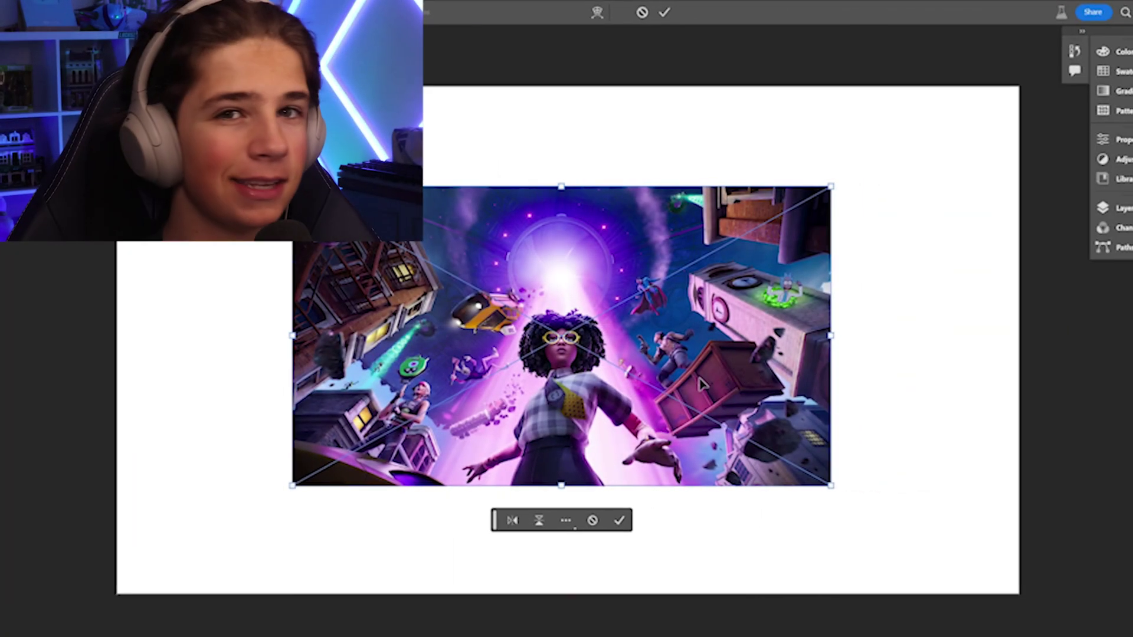
Step: Commit the purple-beam wallpaper, select its blank surroundings, and generate a fill
key(Return)
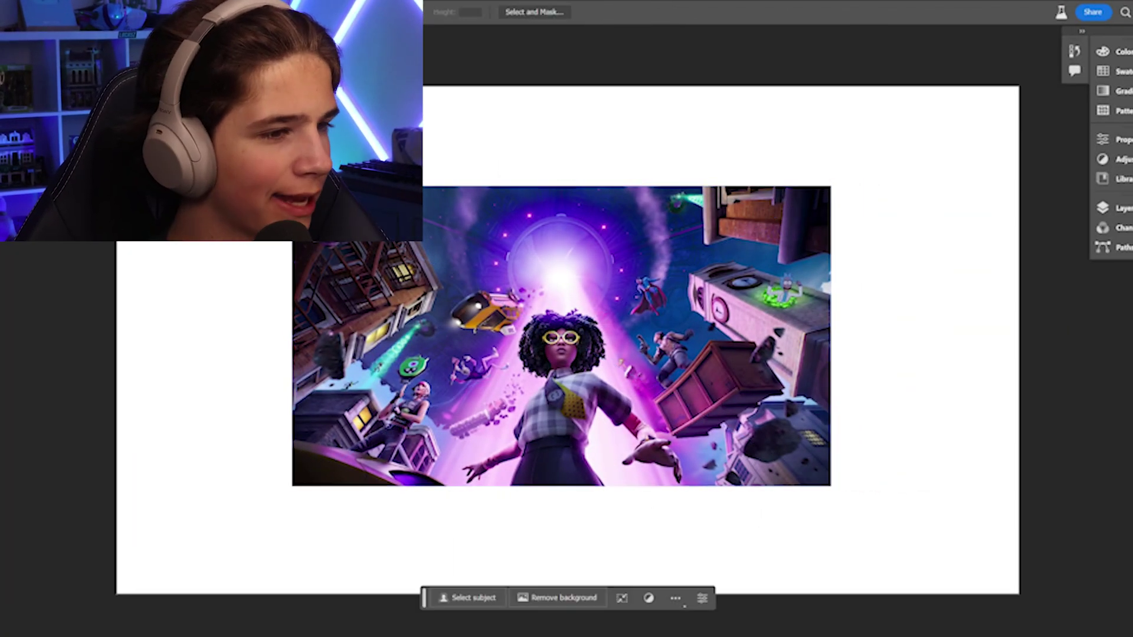
drag(314, 210, 816, 471)
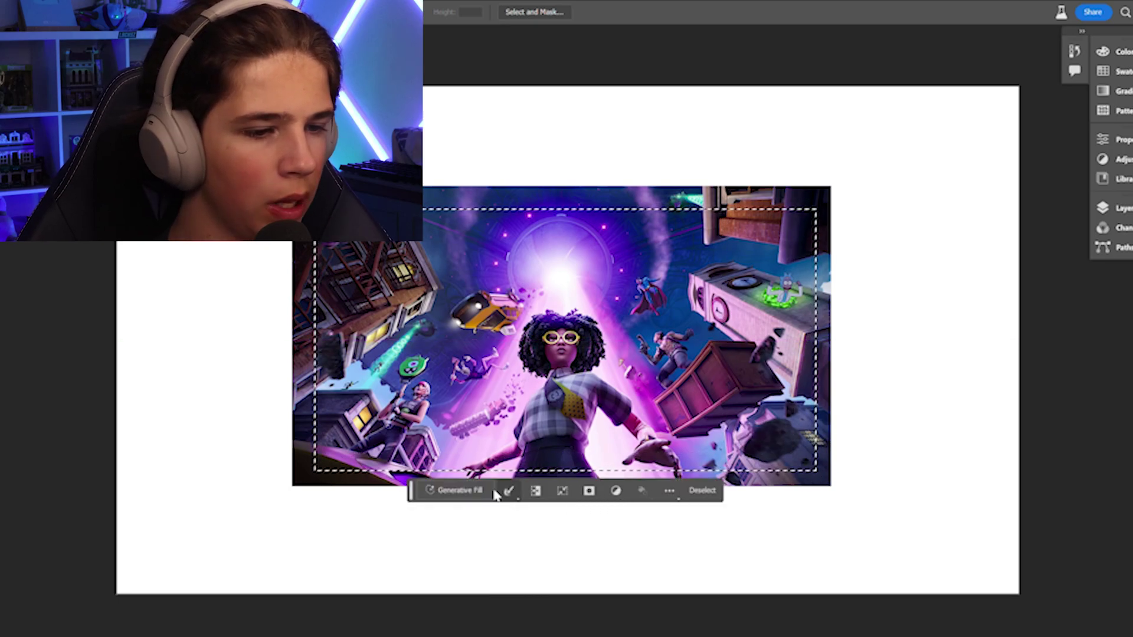
click(534, 490)
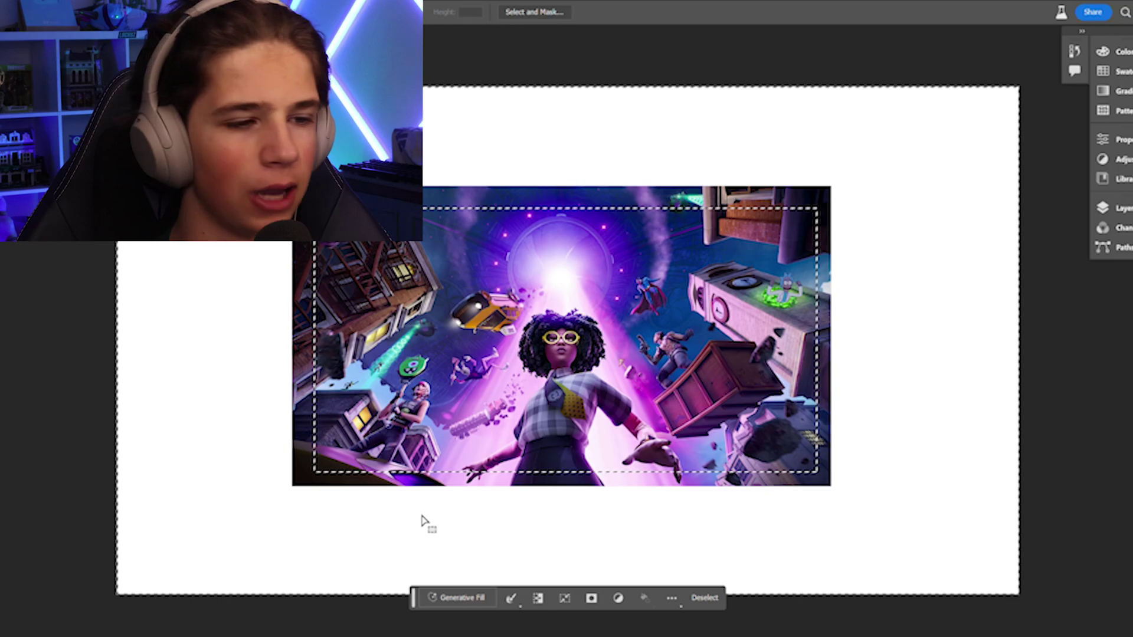
click(455, 597)
click(699, 597)
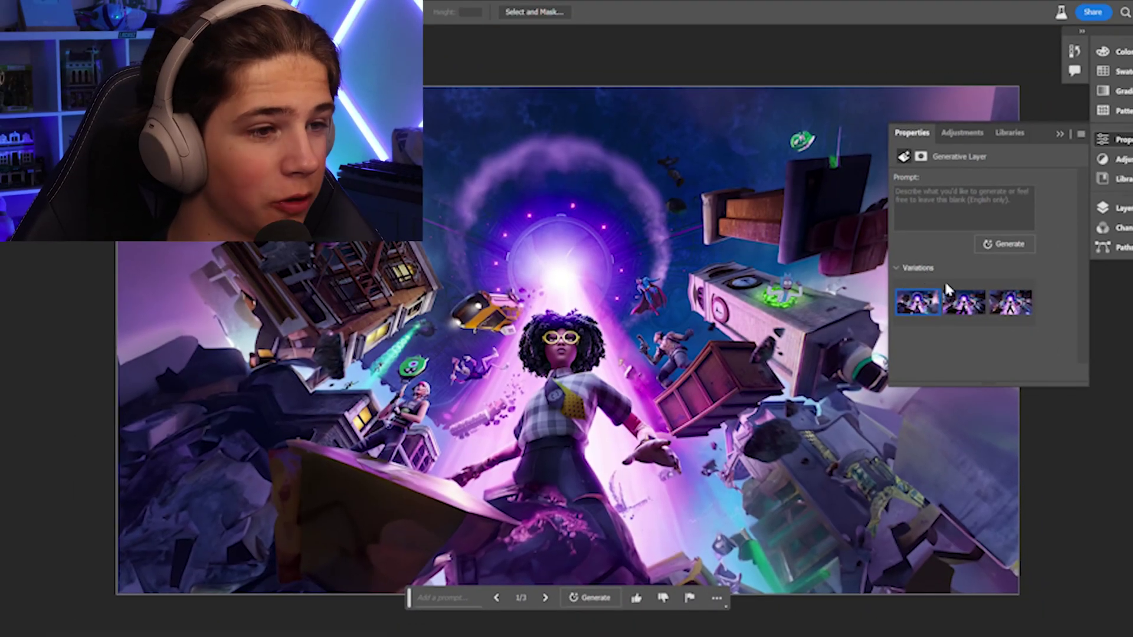
Step: Compare the generated wreckage variations, keep the second, and close Properties
click(964, 302)
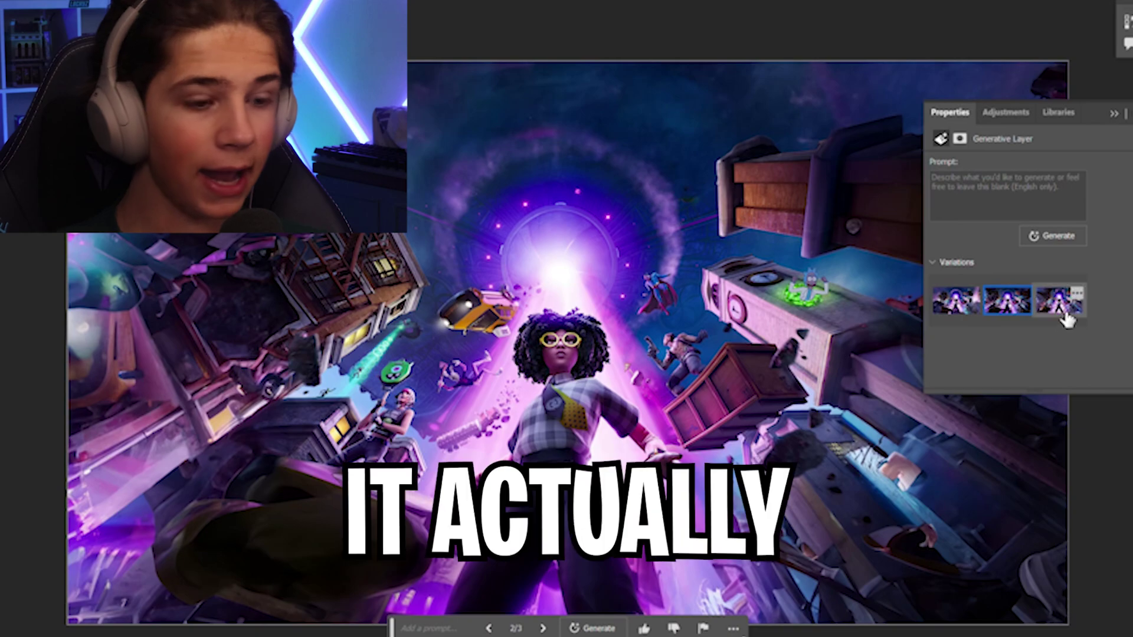
click(1062, 303)
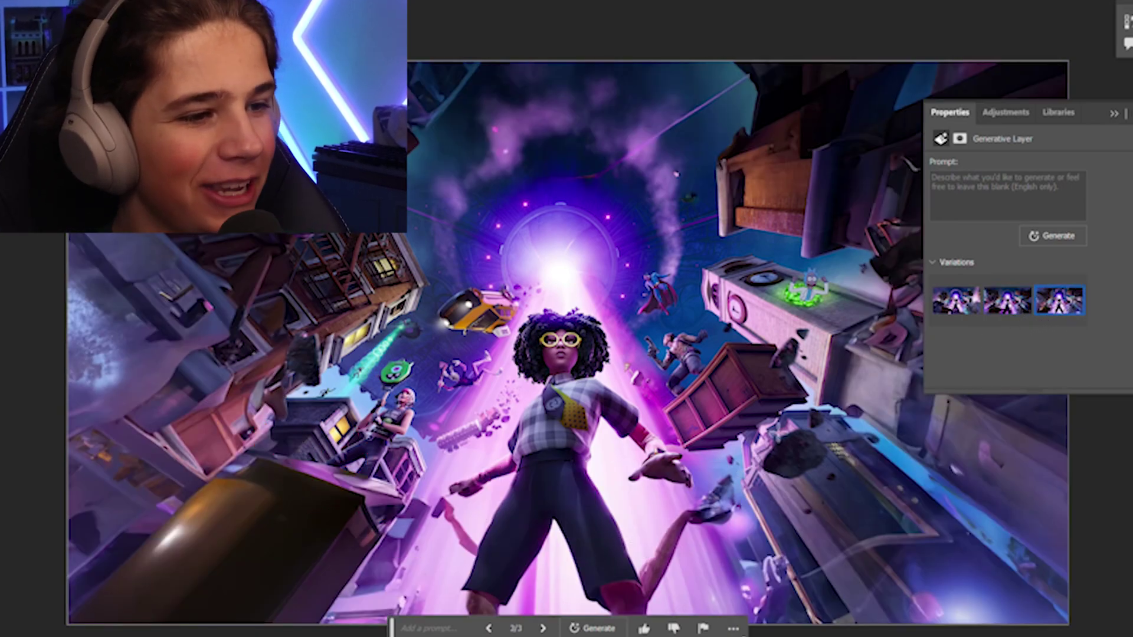
click(1015, 305)
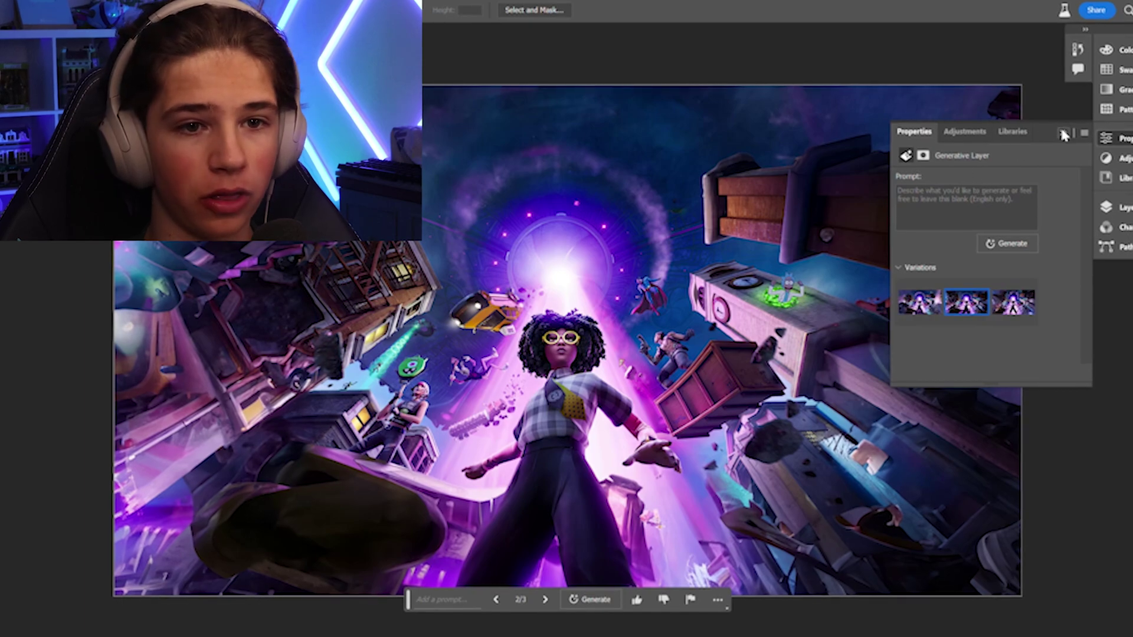
click(1062, 131)
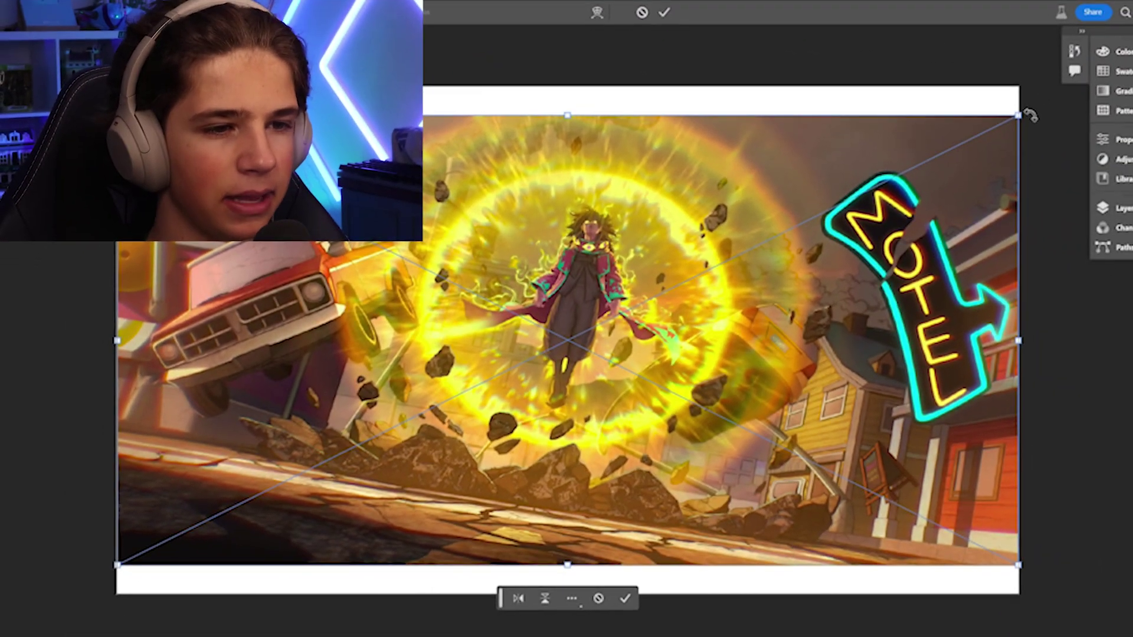
Step: Position the motel wallpaper slightly right on the canvas and commit it
drag(567, 336, 691, 349)
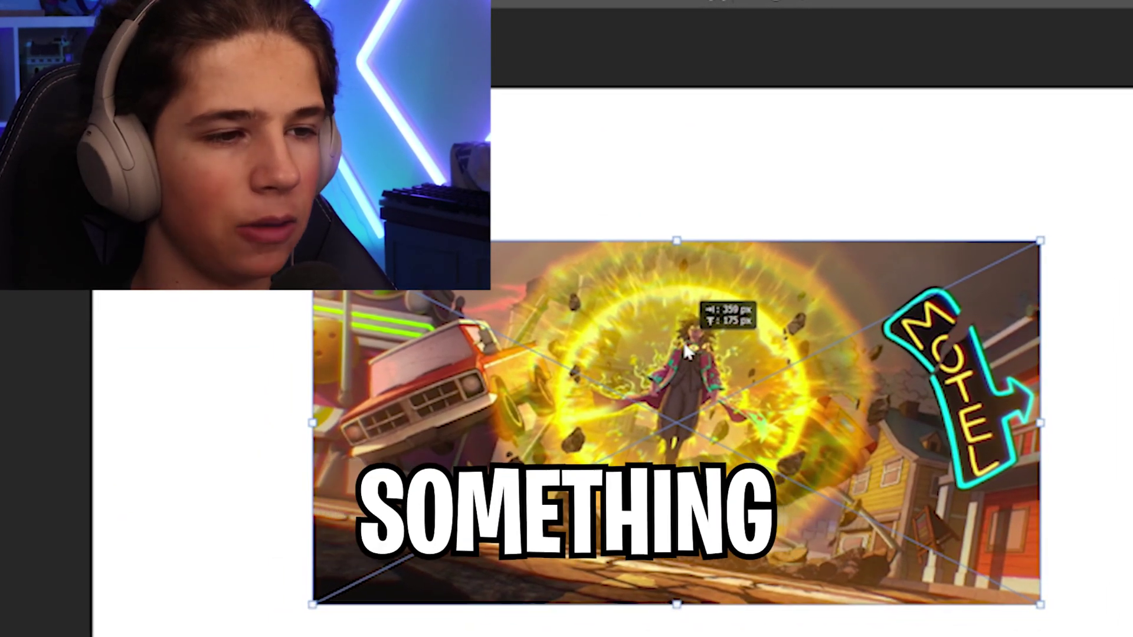
drag(688, 351, 692, 352)
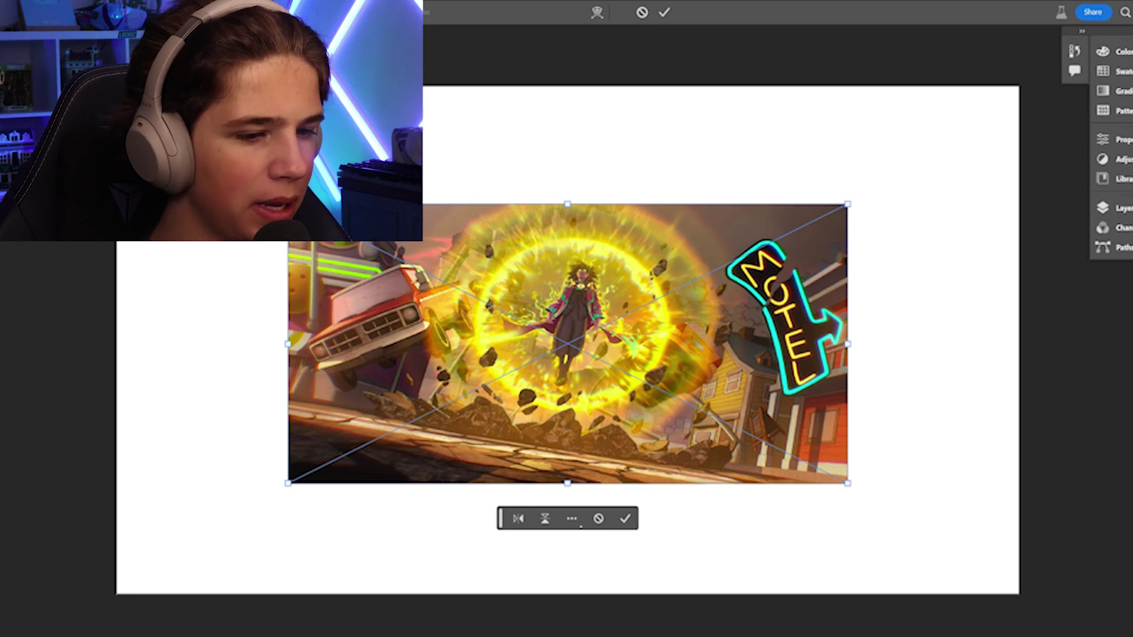
key(Return)
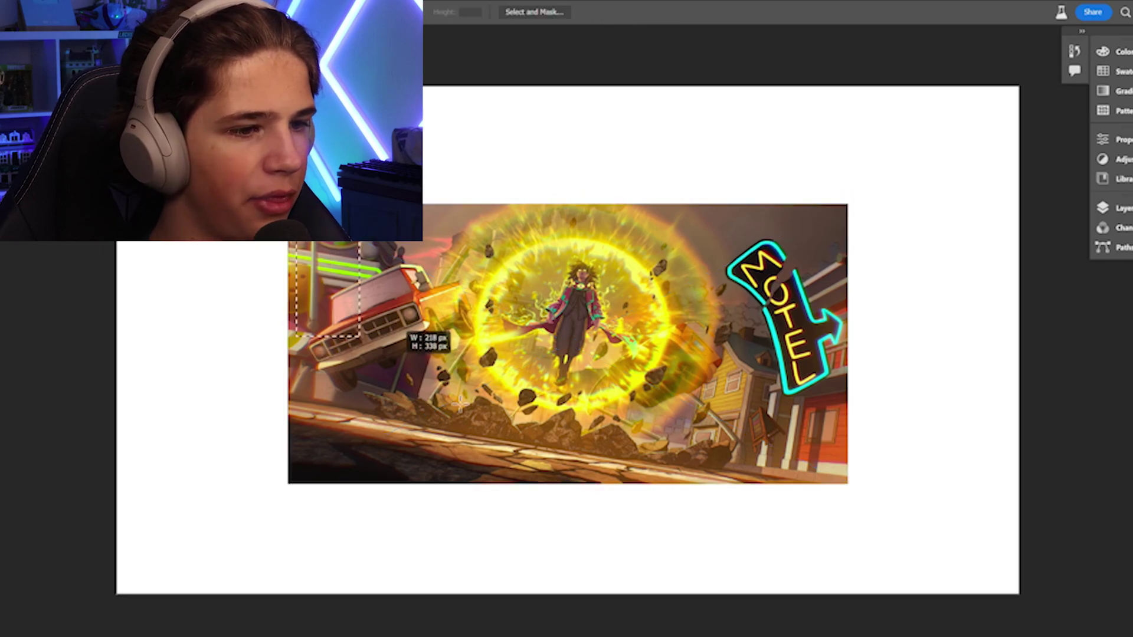
Step: Select the motel image area and browse the generated street-and-sky variations
drag(288, 206, 843, 480)
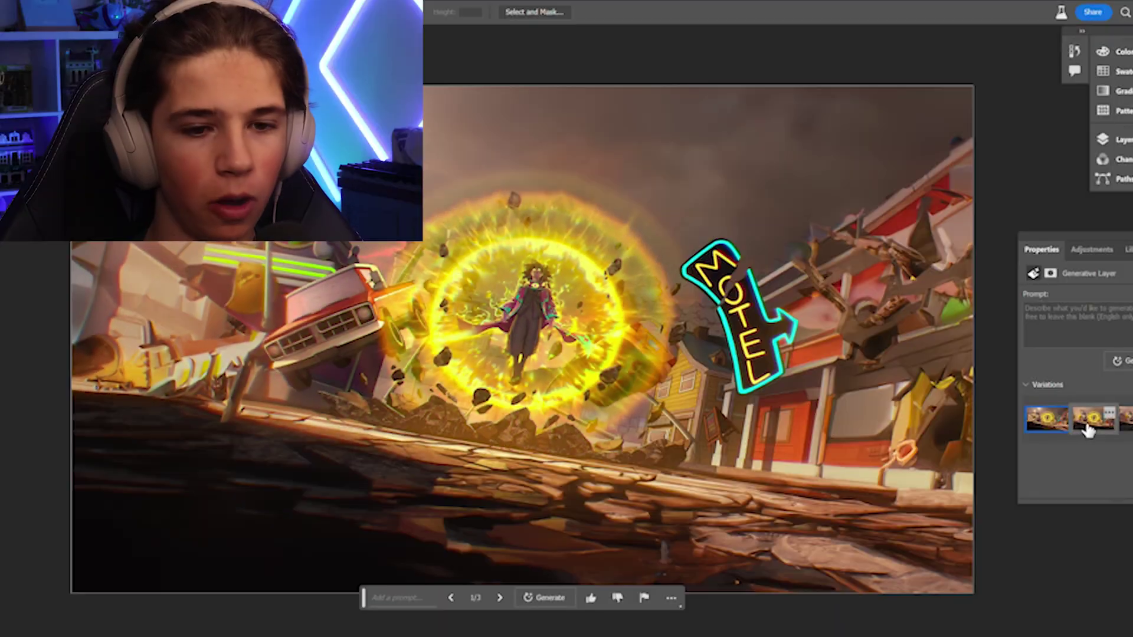
click(1090, 425)
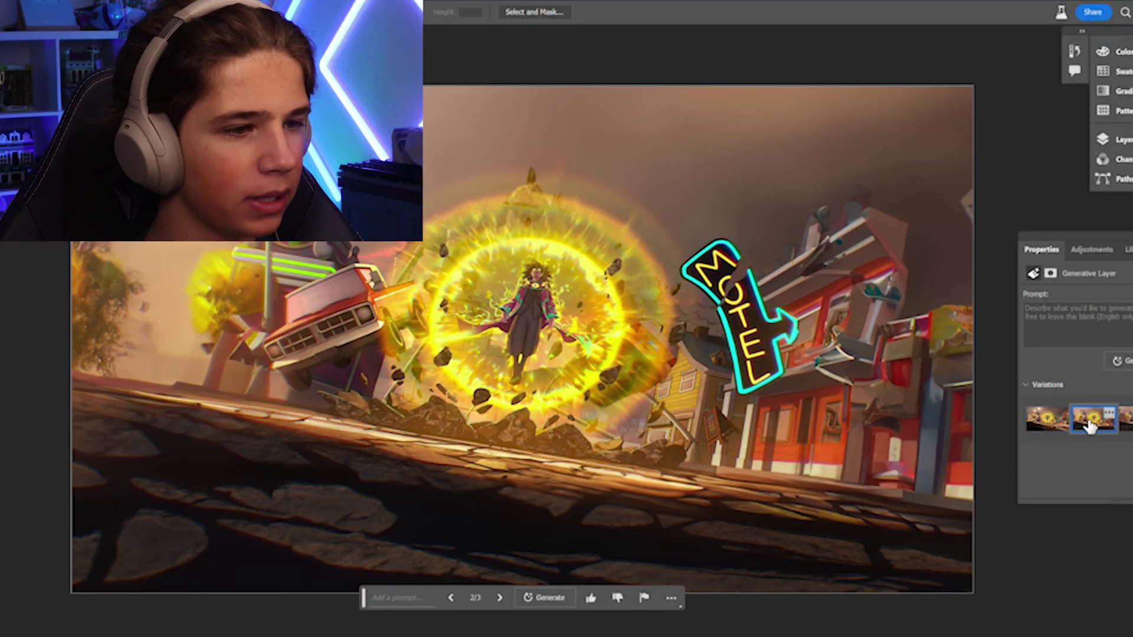
click(1126, 427)
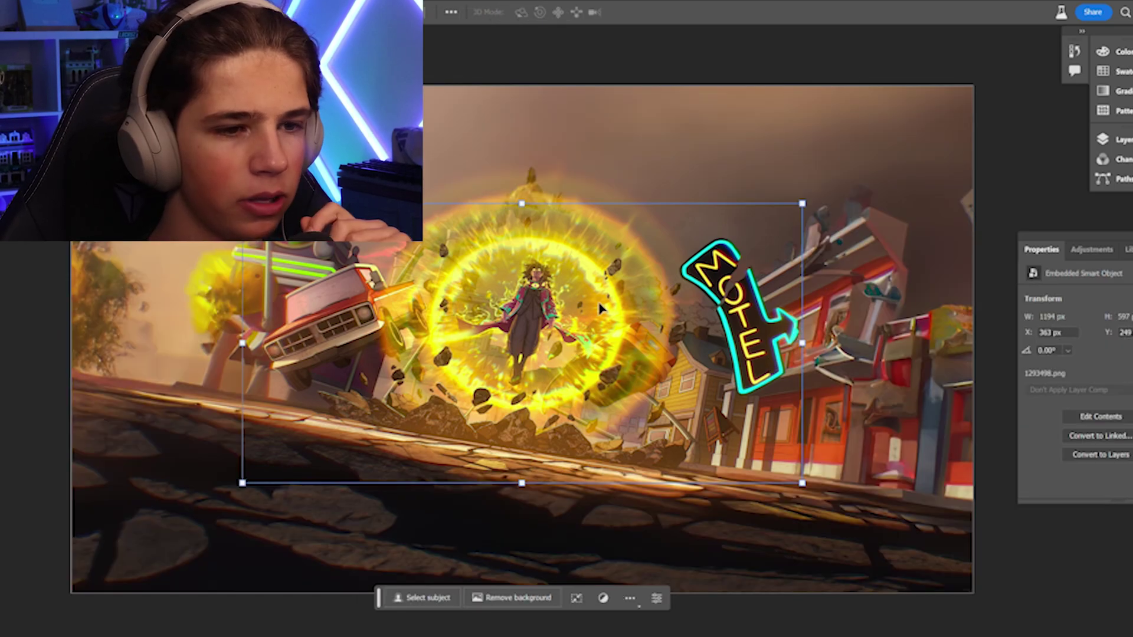
drag(371, 341, 13, 445)
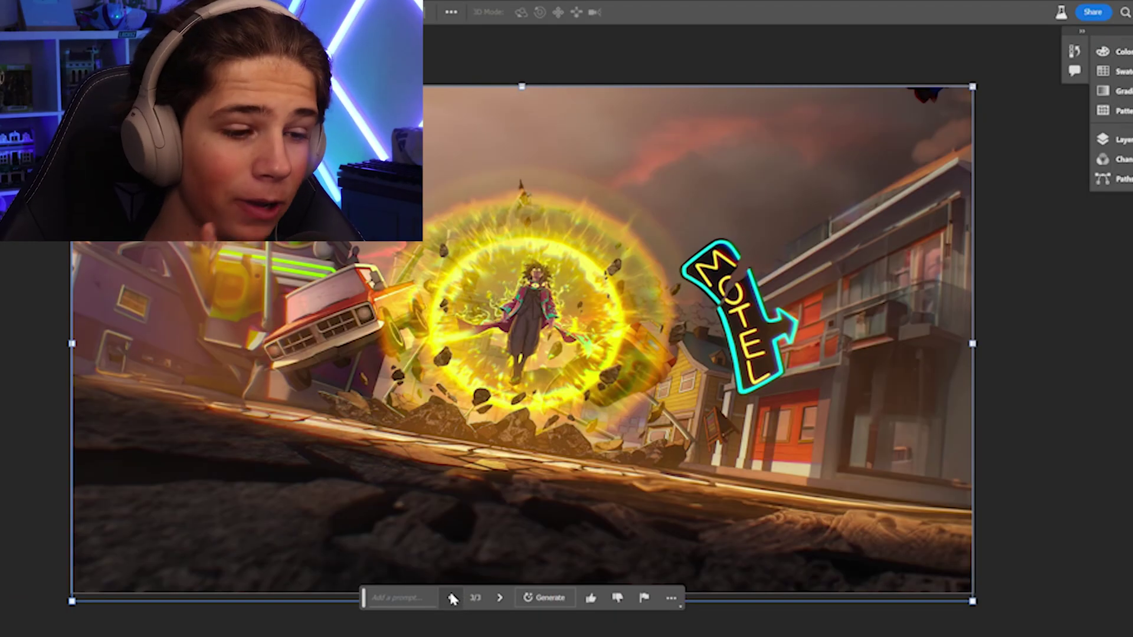
click(452, 599)
click(498, 598)
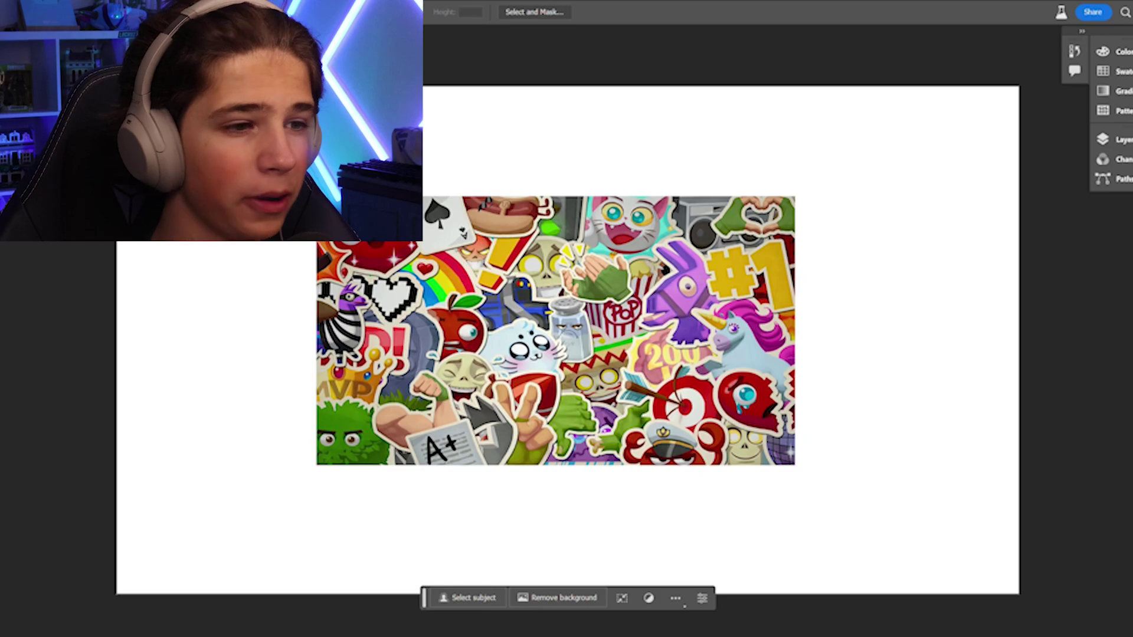
Step: Select the blank area around the sticker collage and show its first generated variation
drag(324, 208, 788, 453)
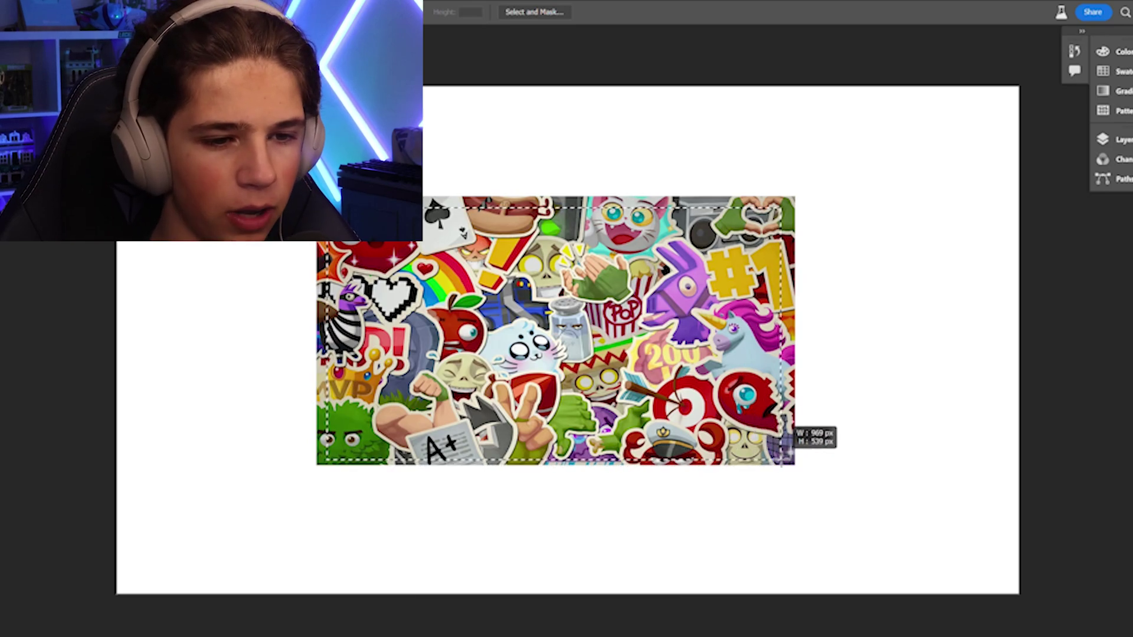
key(ctrl+shift+i)
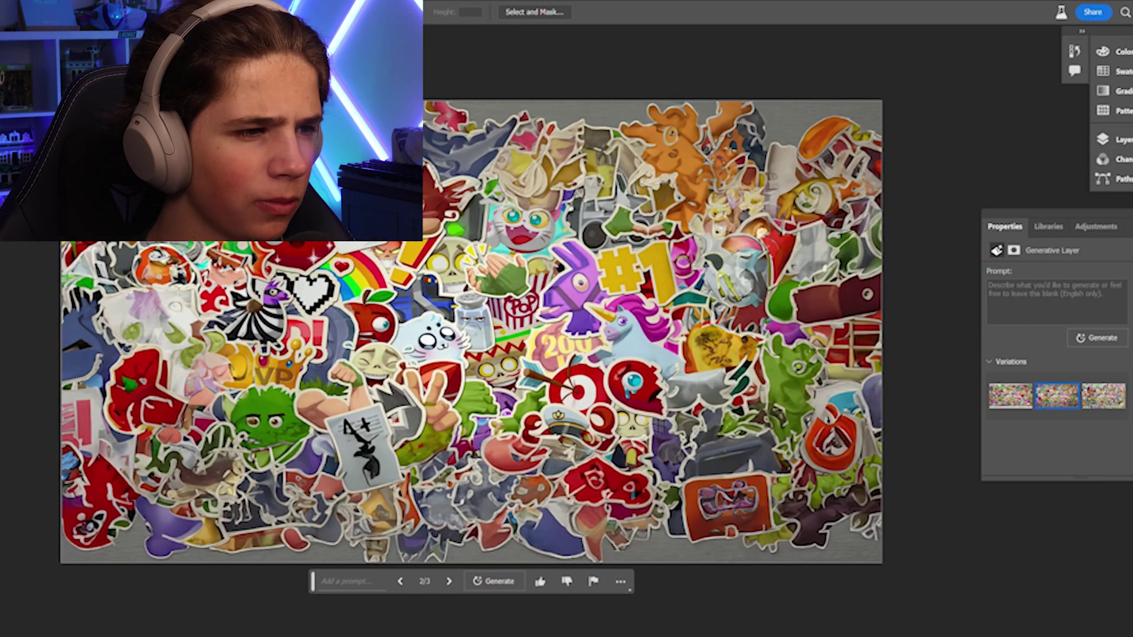
click(1010, 403)
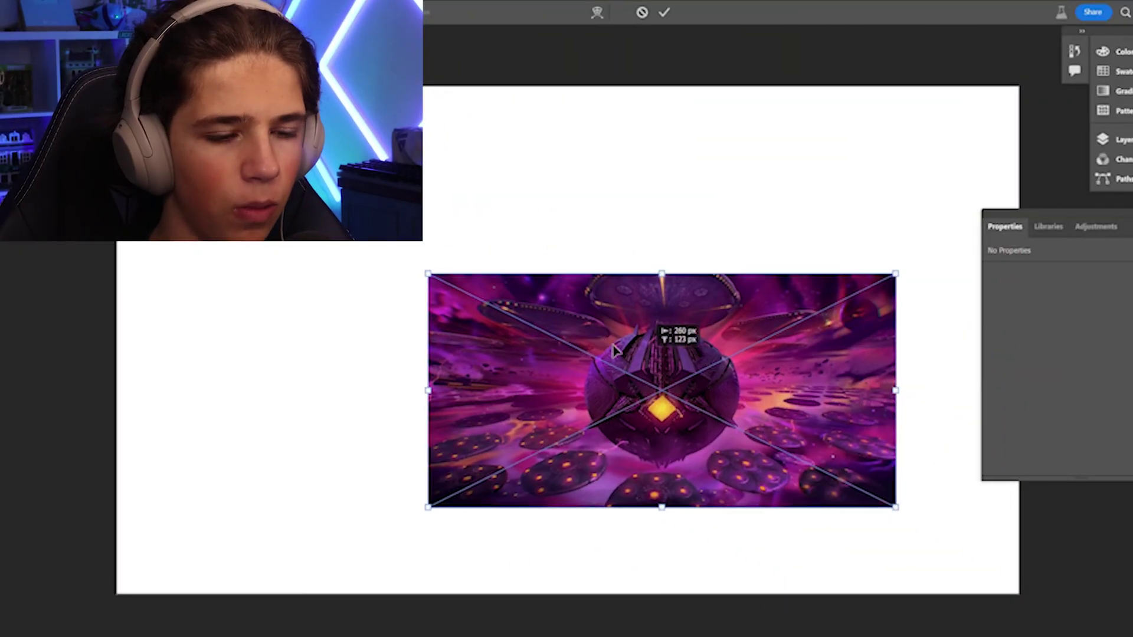
Step: Enlarge the purple space wallpaper on the canvas and apply the new size
drag(615, 351, 560, 315)
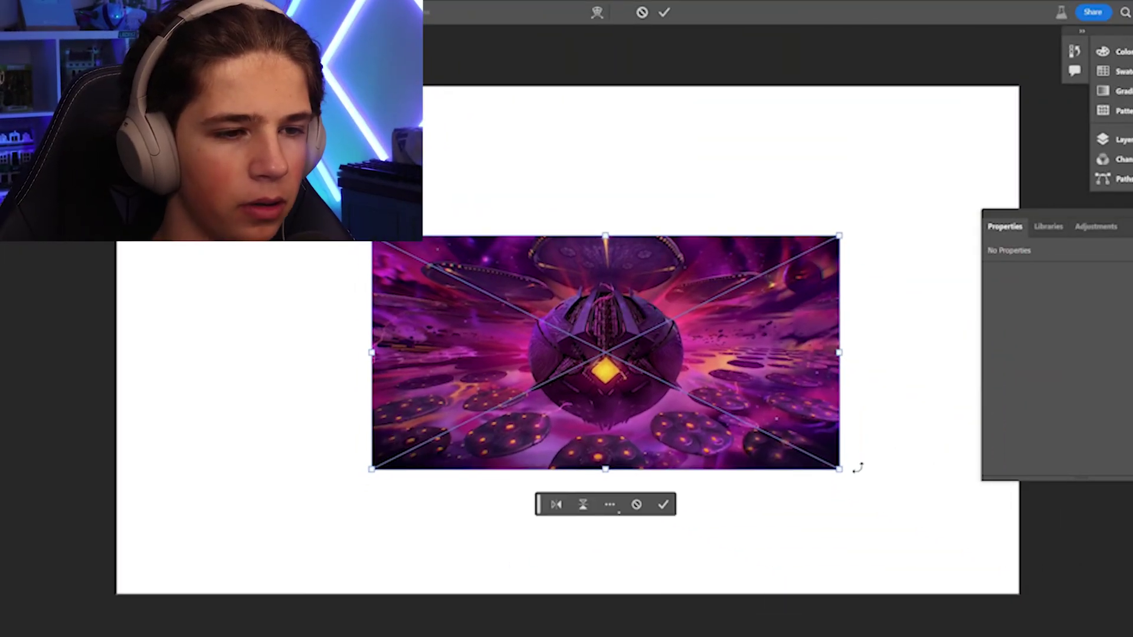
drag(858, 466, 860, 484)
key(Return)
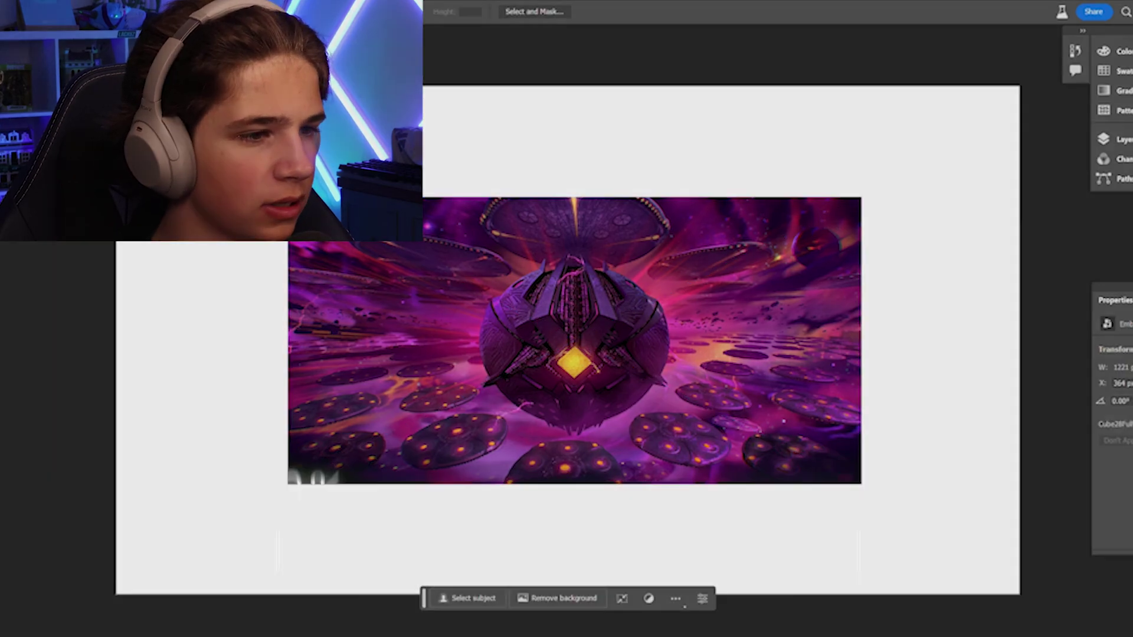
Step: Select the space image area and browse the generated cosmic-background variations
drag(284, 199, 896, 496)
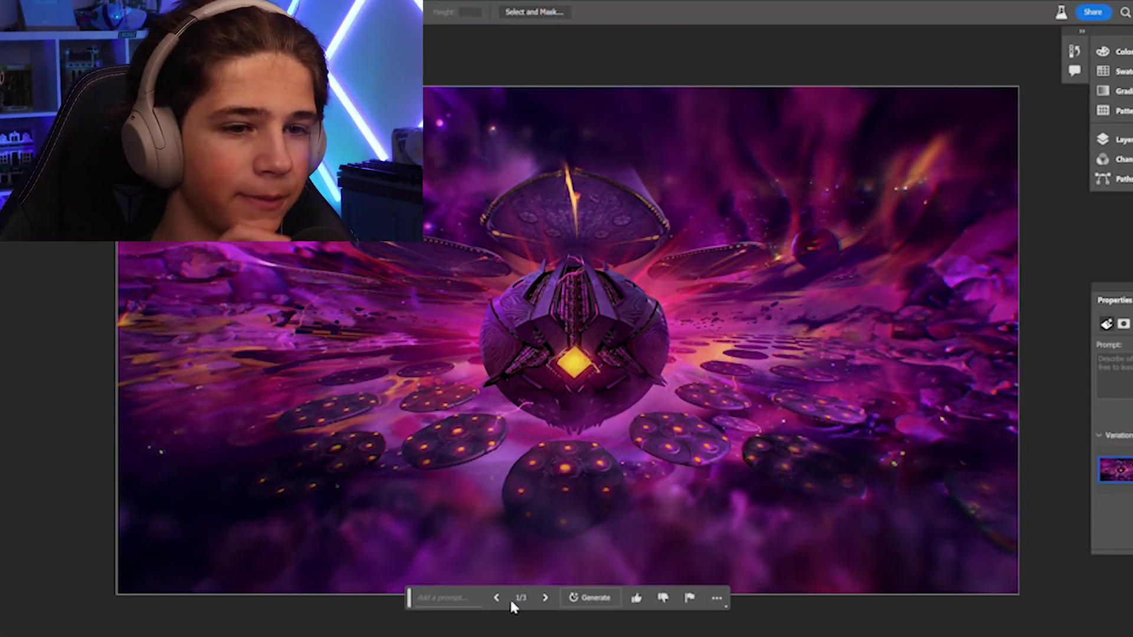
click(545, 598)
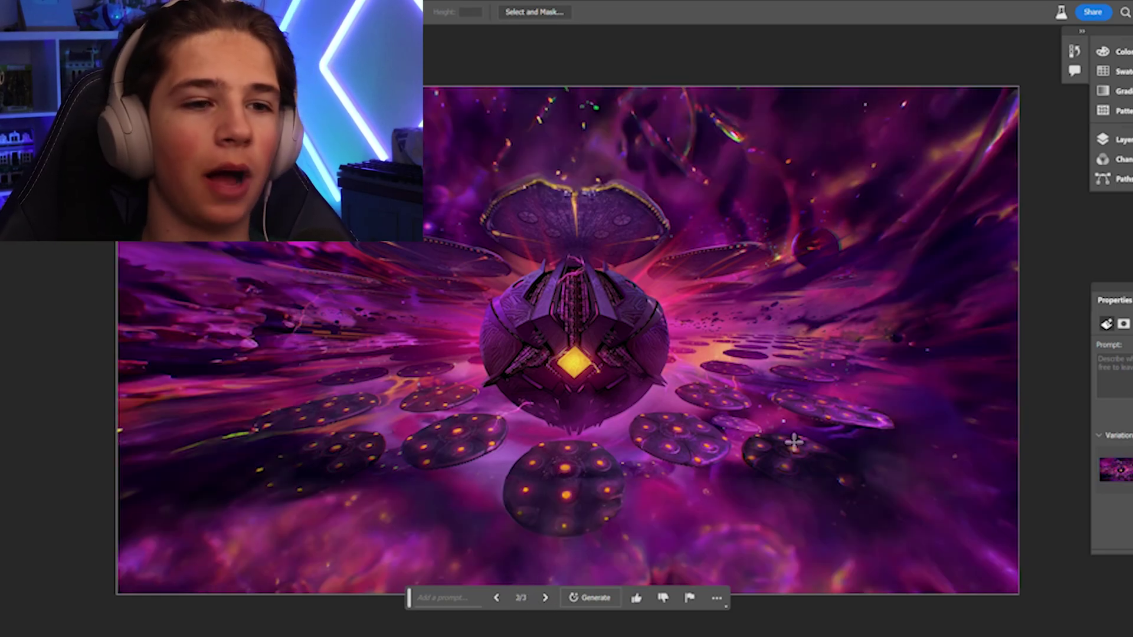
click(497, 599)
scroll(531, 412, up, 3)
scroll(596, 217, up, 3)
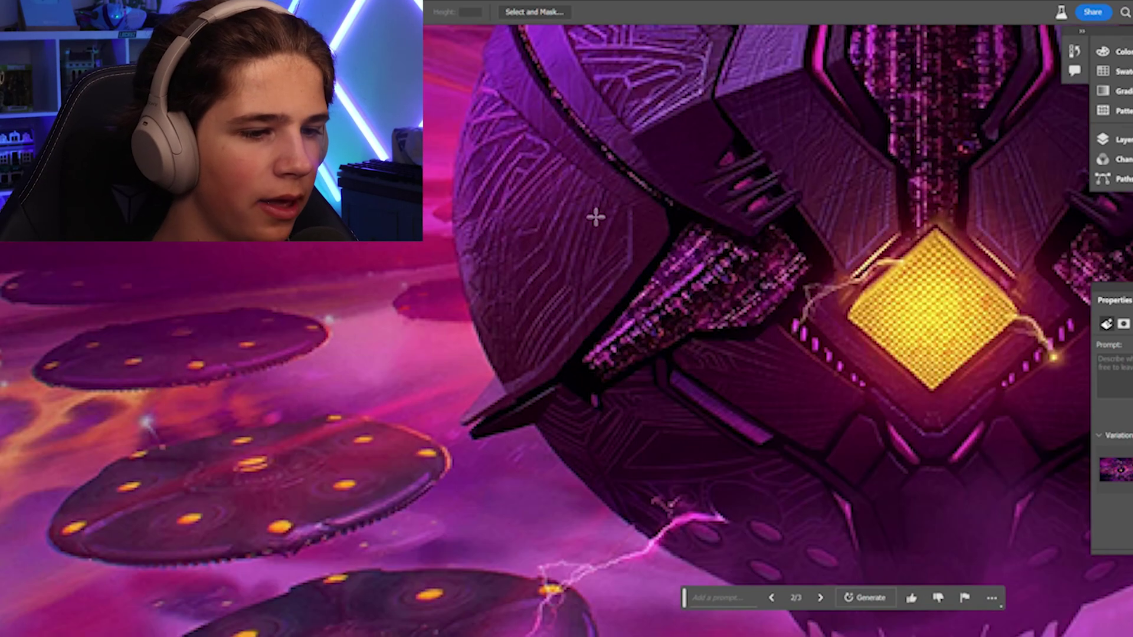
scroll(513, 256, up, 4)
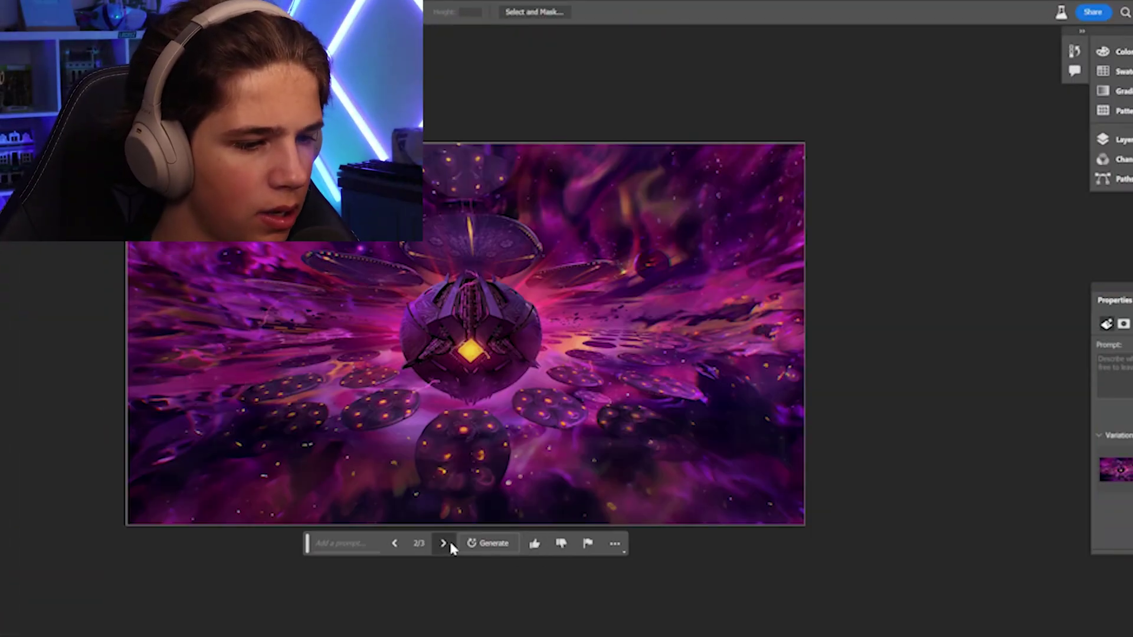
click(449, 542)
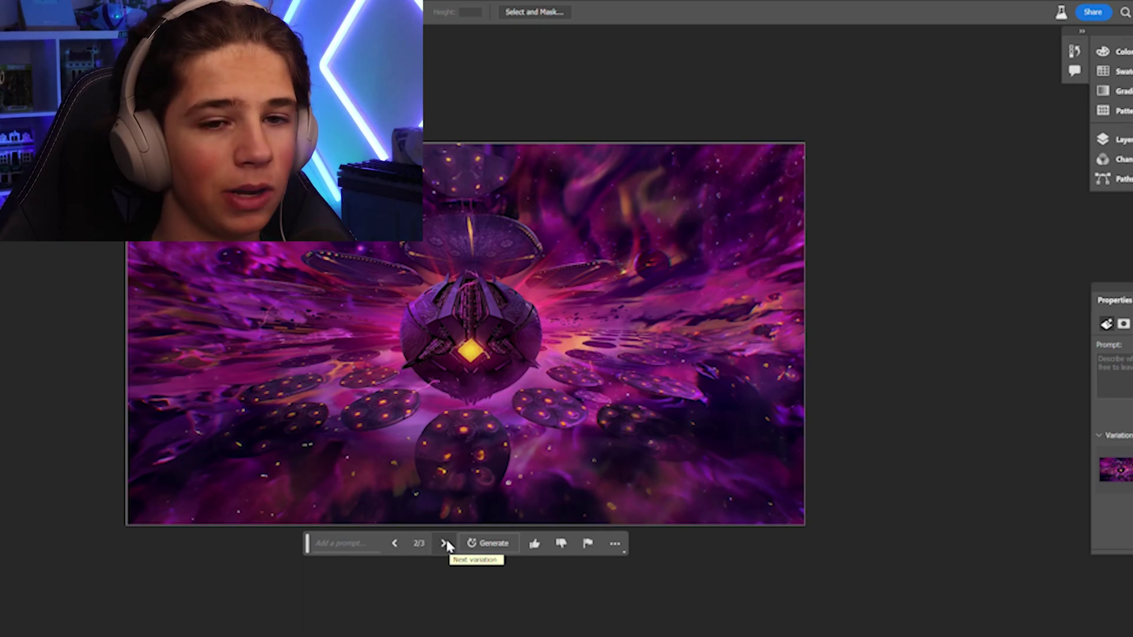
click(447, 542)
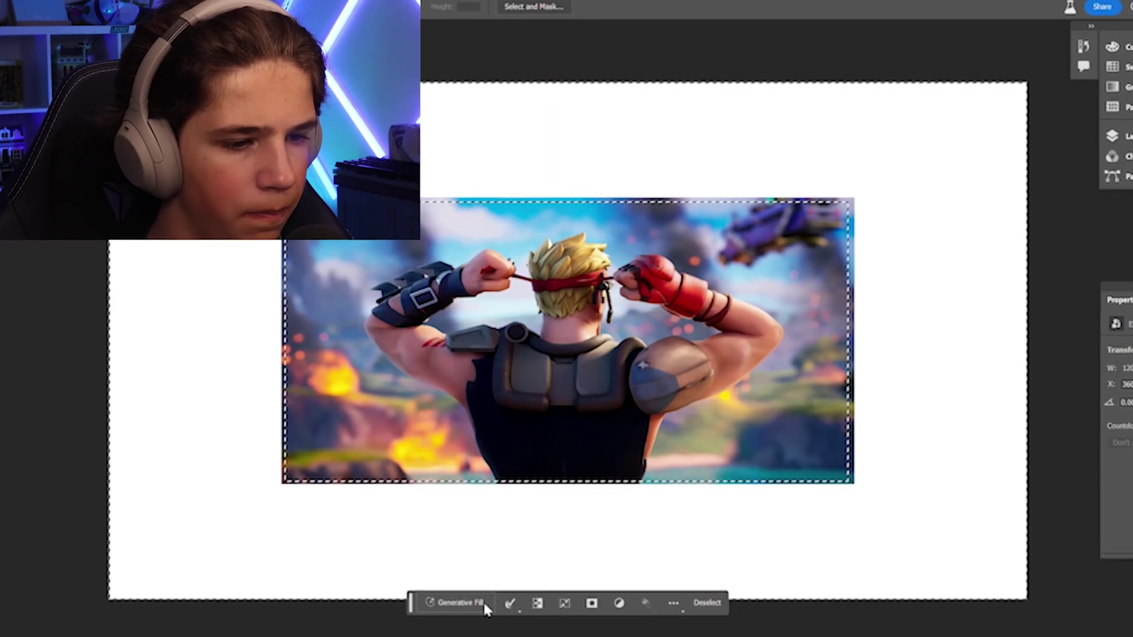
Step: Generate backgrounds around the headband character and step through variations to the helicopter one
click(471, 596)
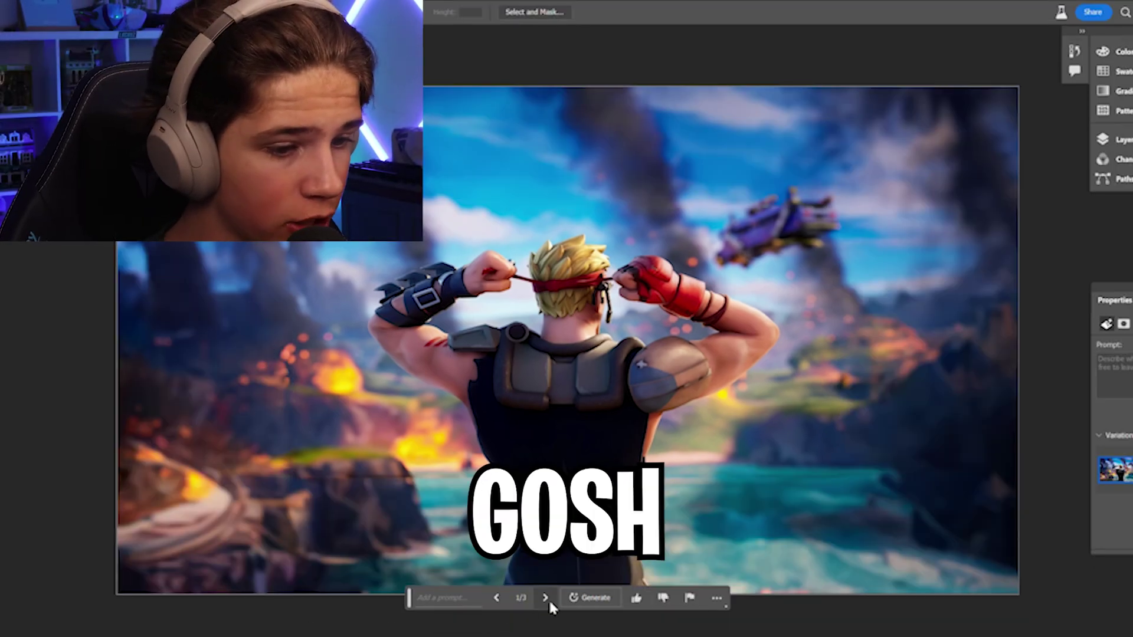
click(545, 597)
click(489, 596)
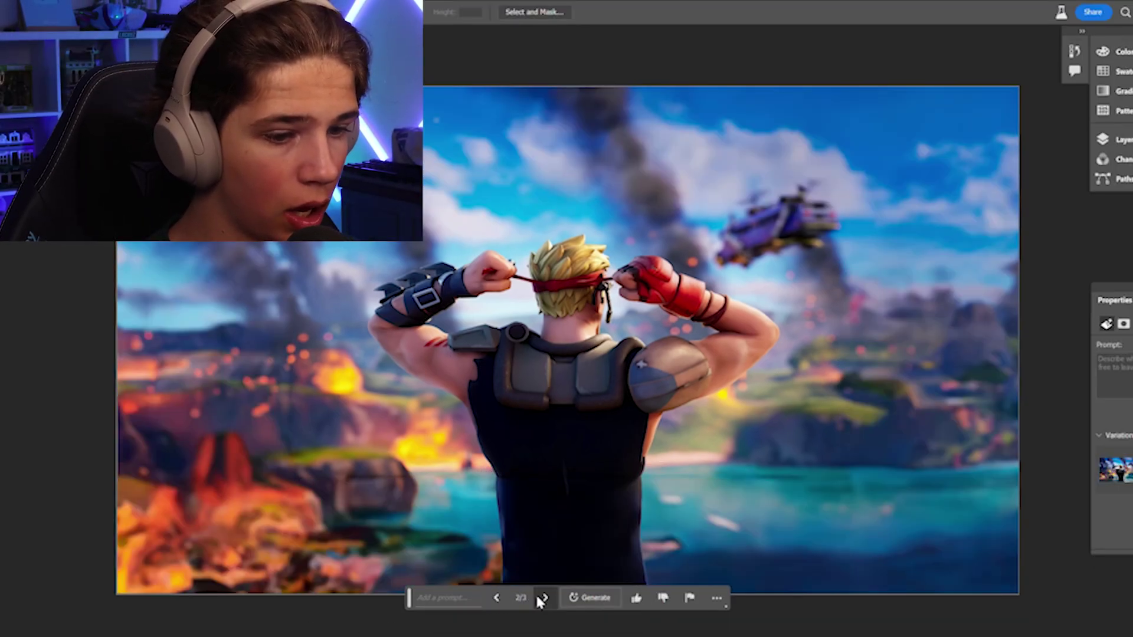
click(536, 593)
click(502, 597)
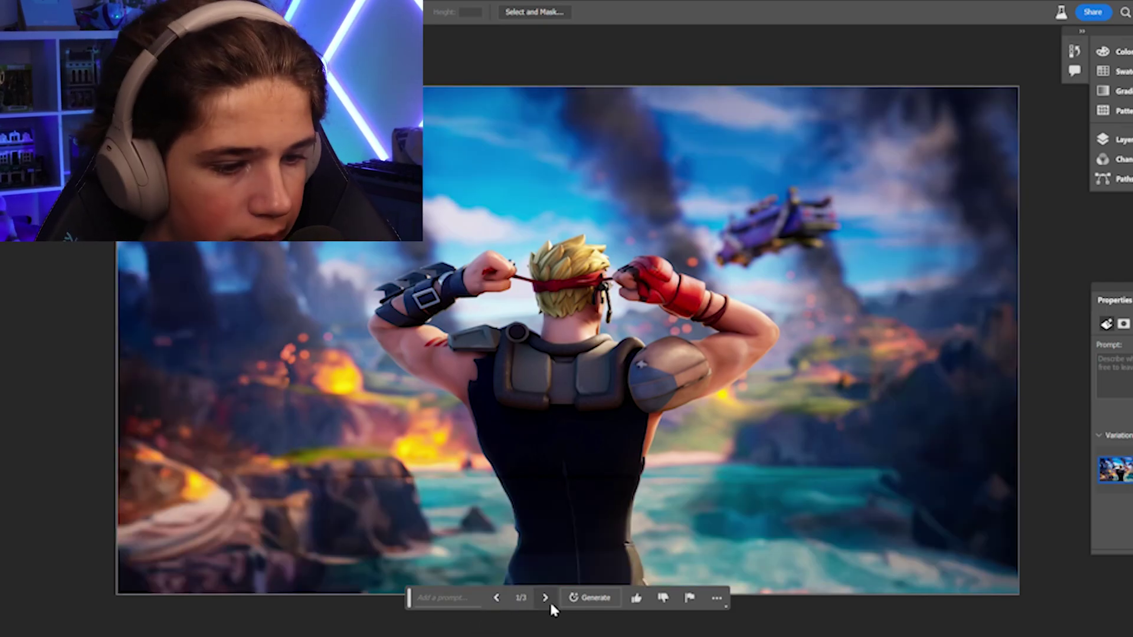
click(538, 598)
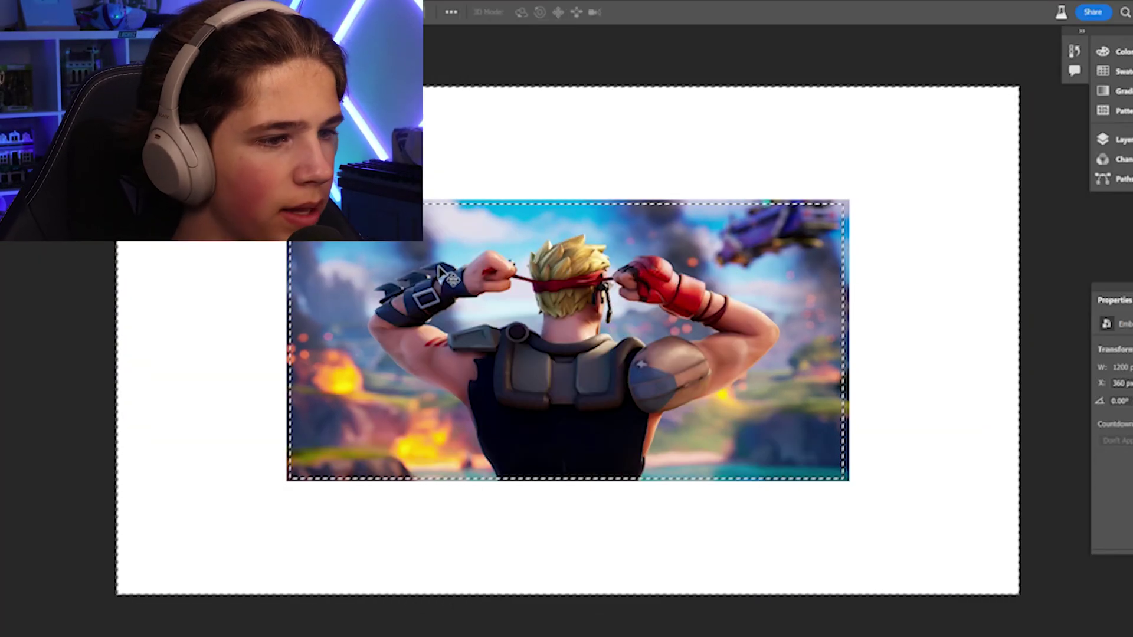
Step: Shrink the character wallpaper, centre it on the canvas, and apply the change
key(ctrl+d)
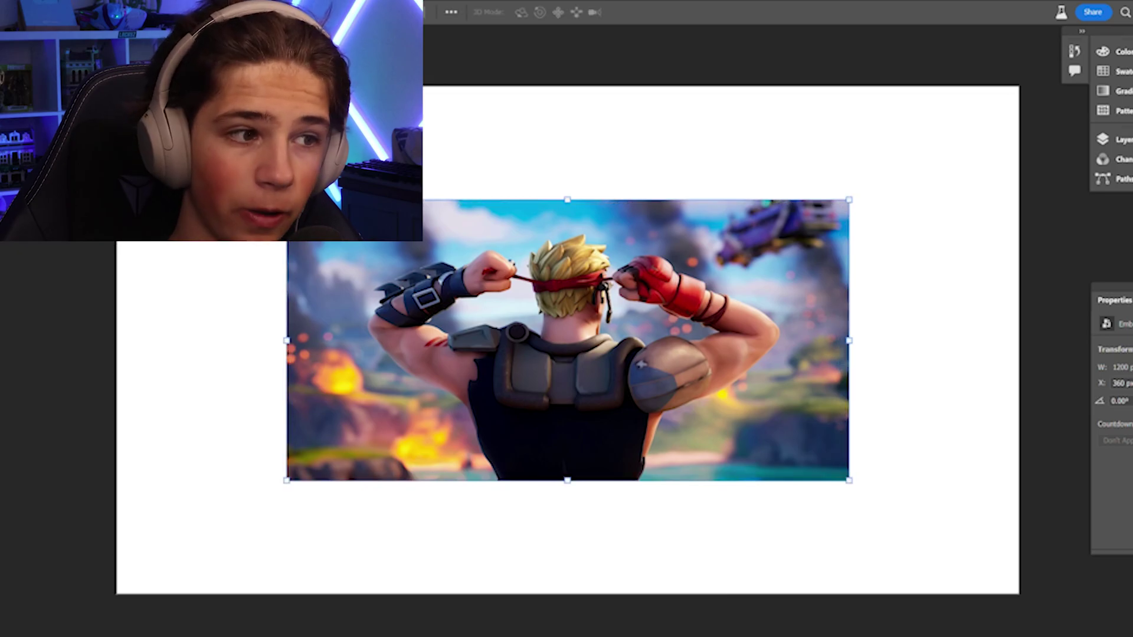
drag(287, 201, 559, 329)
drag(708, 404, 562, 323)
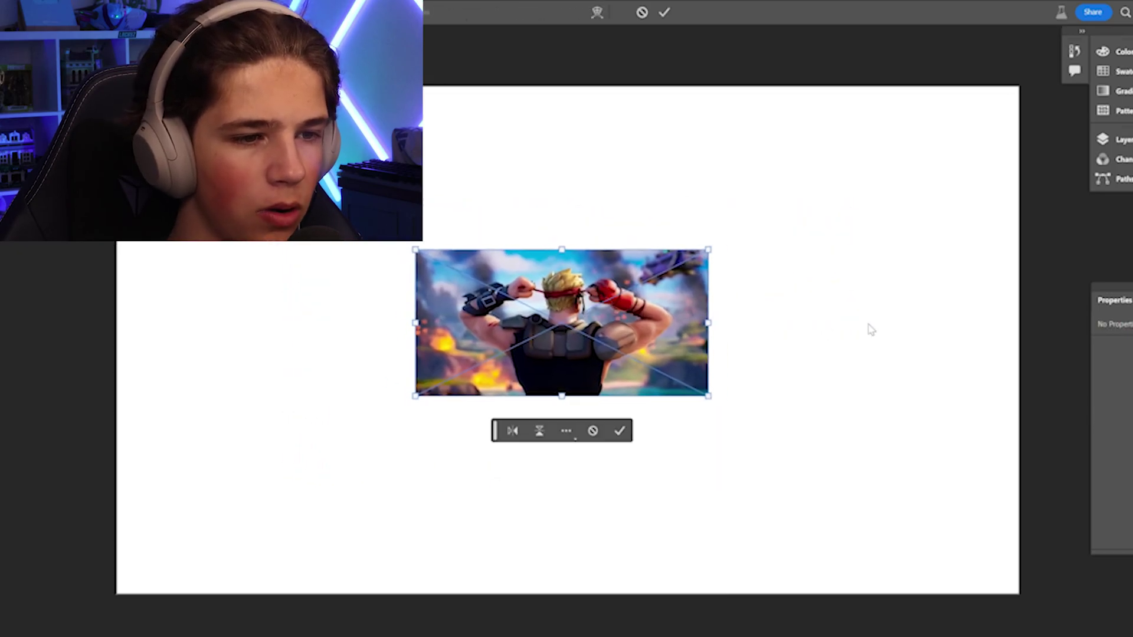
key(Return)
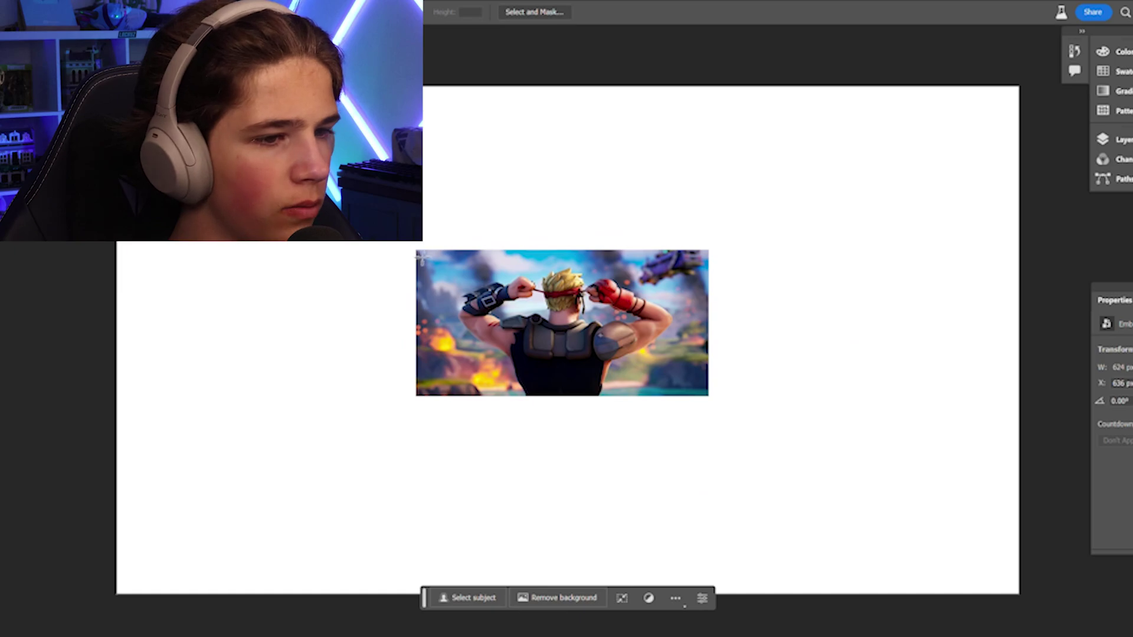
Step: Generate an autumn-island background around the character and pick variation 1/3
drag(421, 257, 708, 396)
key(ctrl+shift+i)
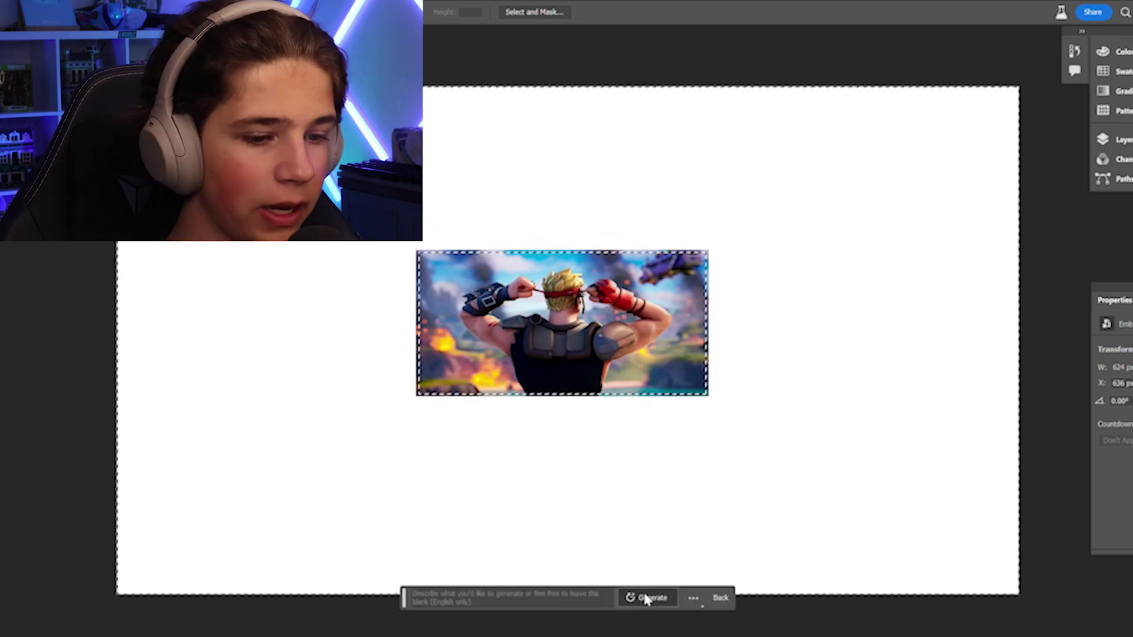
click(645, 599)
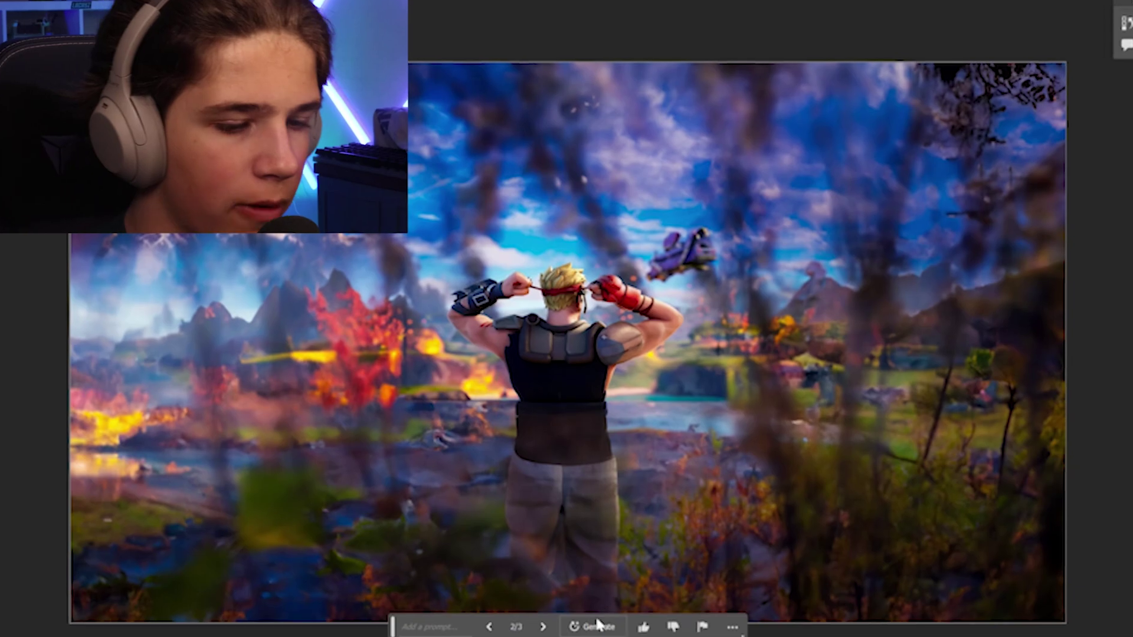
click(545, 598)
click(546, 600)
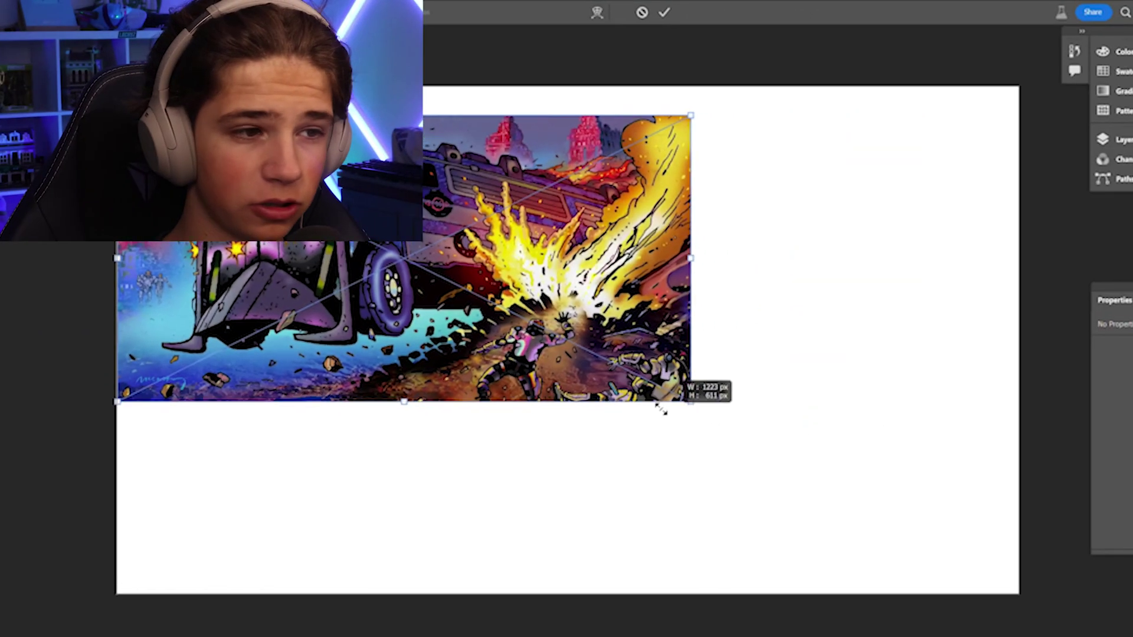
Step: Shrink the comic truck image, centre it on the canvas, and apply
drag(733, 392, 645, 378)
drag(522, 292, 709, 371)
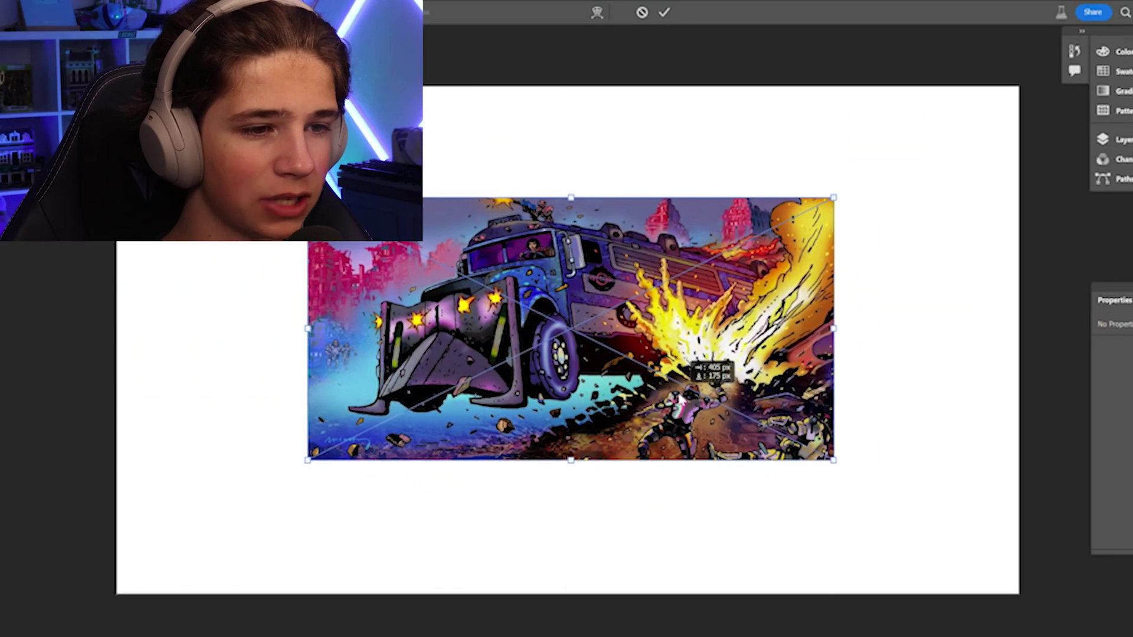
key(Return)
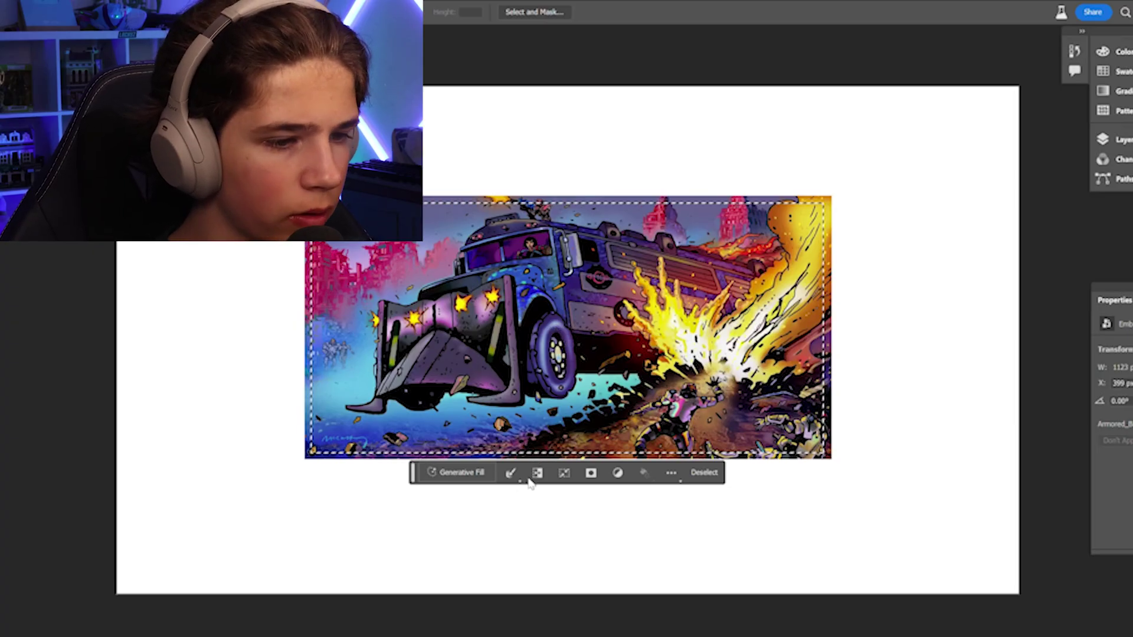
Step: Select the white border around the comic image, generate a fill, and inspect it
click(534, 472)
click(655, 601)
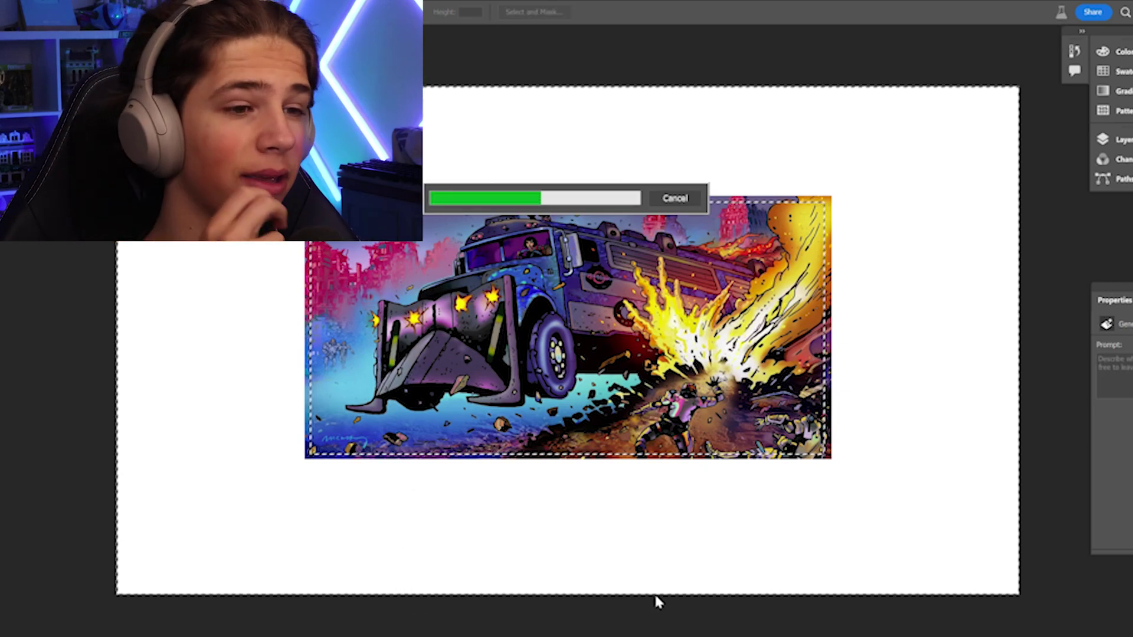
scroll(516, 367, up, 2)
scroll(608, 292, down, 2)
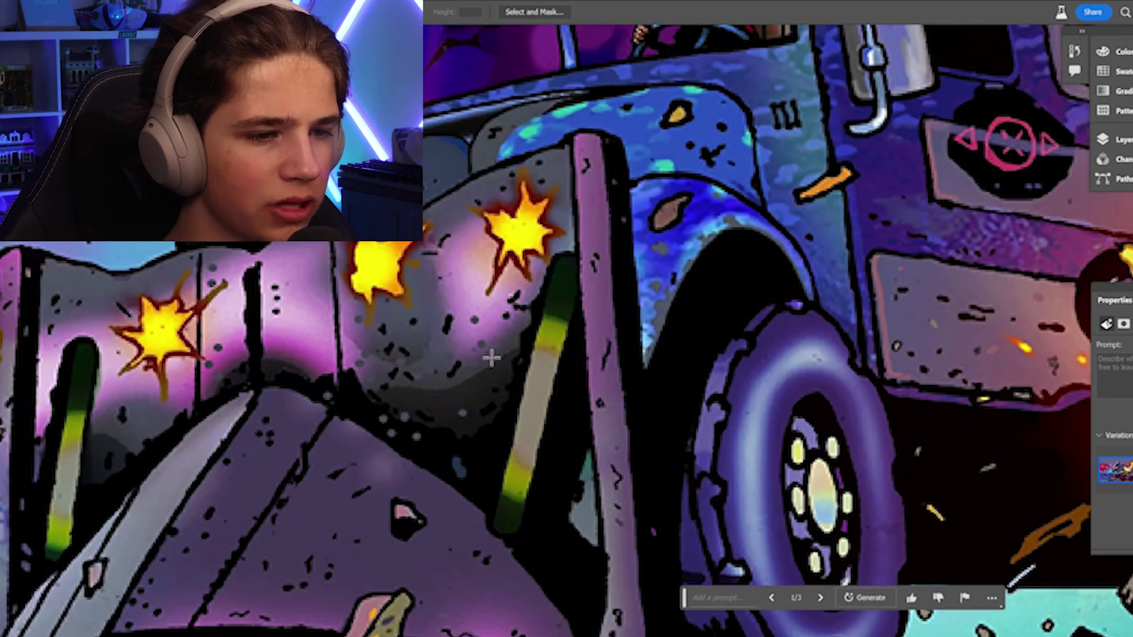
drag(477, 300, 97, 570)
scroll(94, 571, up, 3)
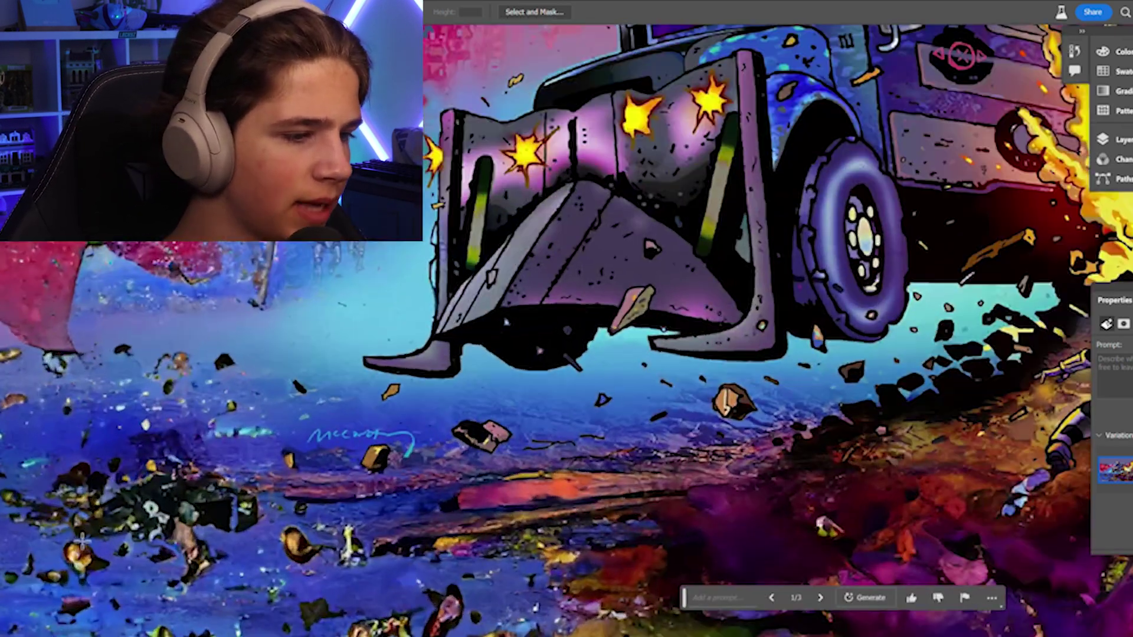
scroll(116, 531, up, 3)
scroll(133, 505, down, 3)
scroll(266, 549, down, 3)
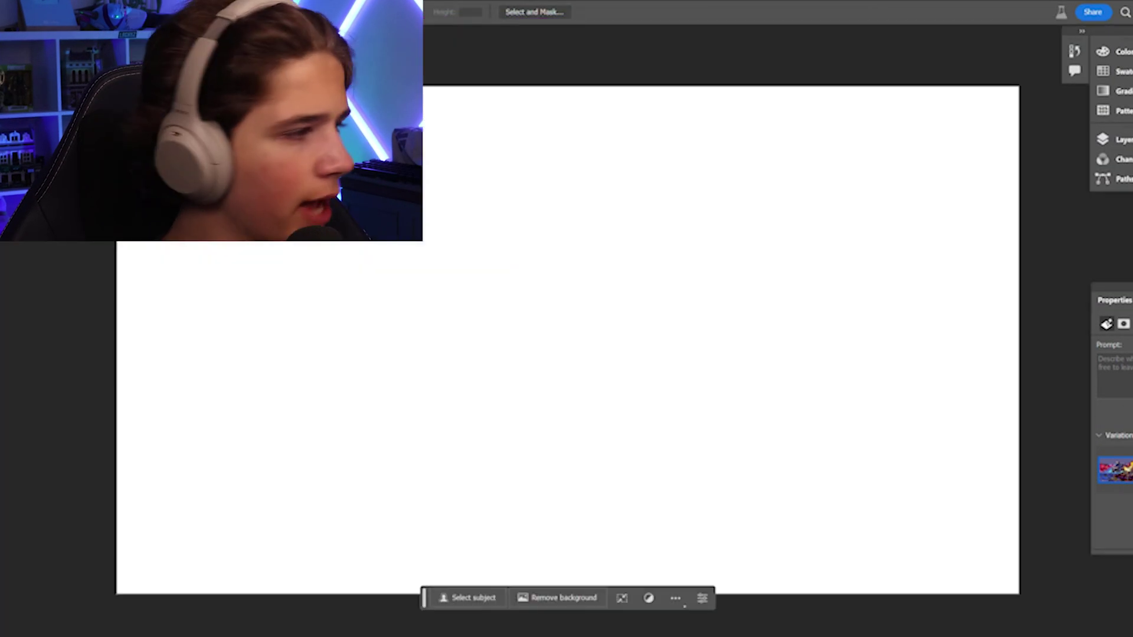
Step: Place the neon-city wallpaper, view generated variation 3/3, and outline an area on the right
drag(819, 411, 631, 315)
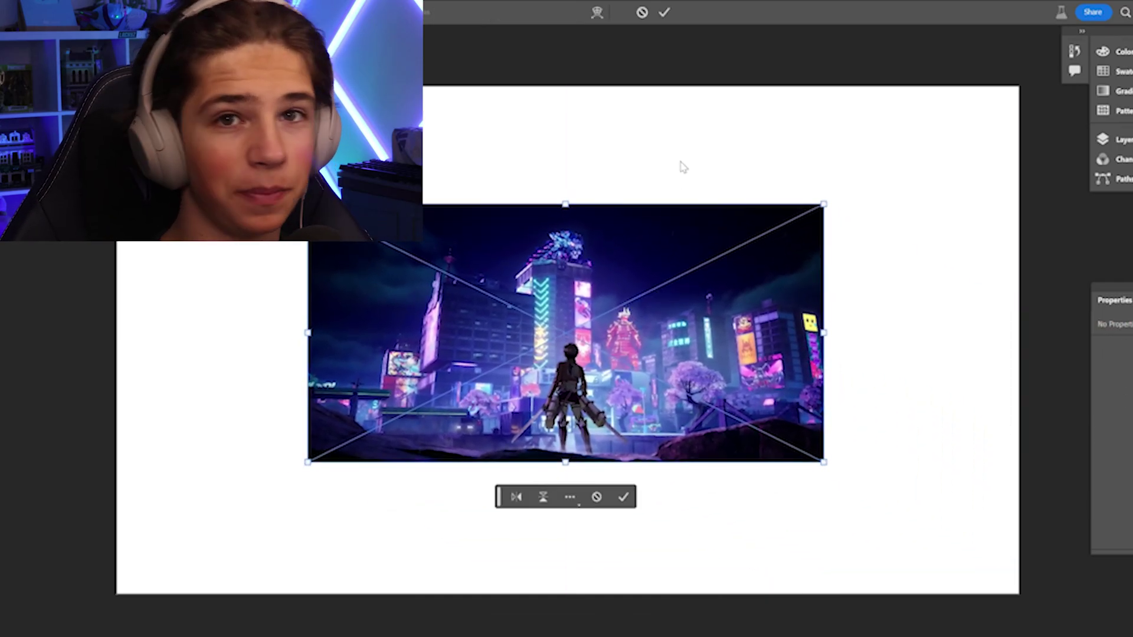
key(Return)
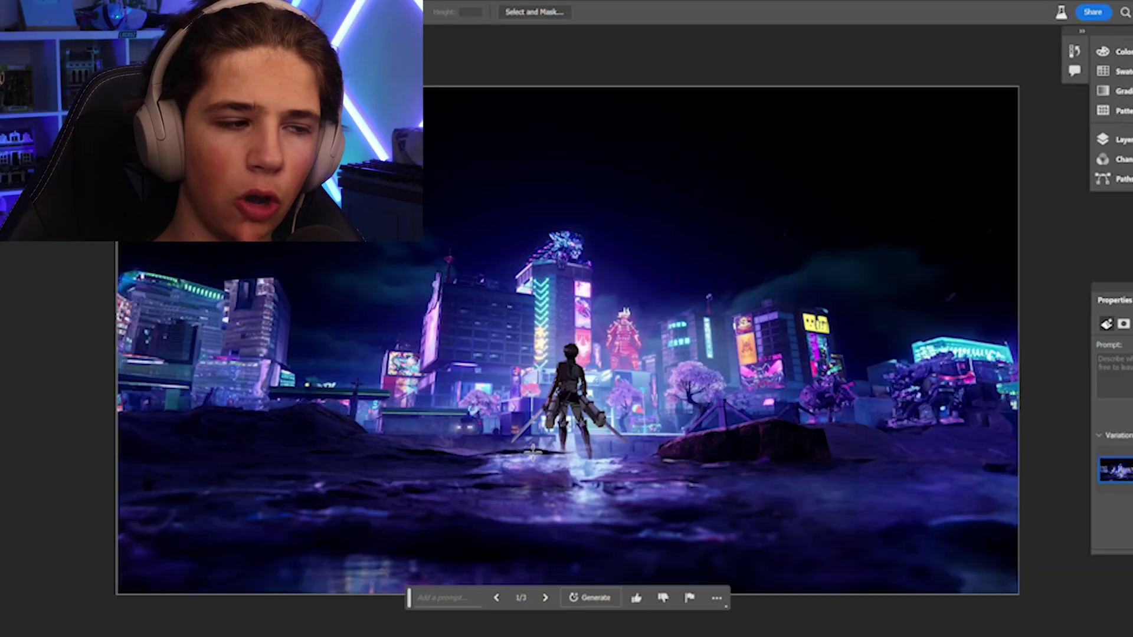
scroll(182, 341, up, 3)
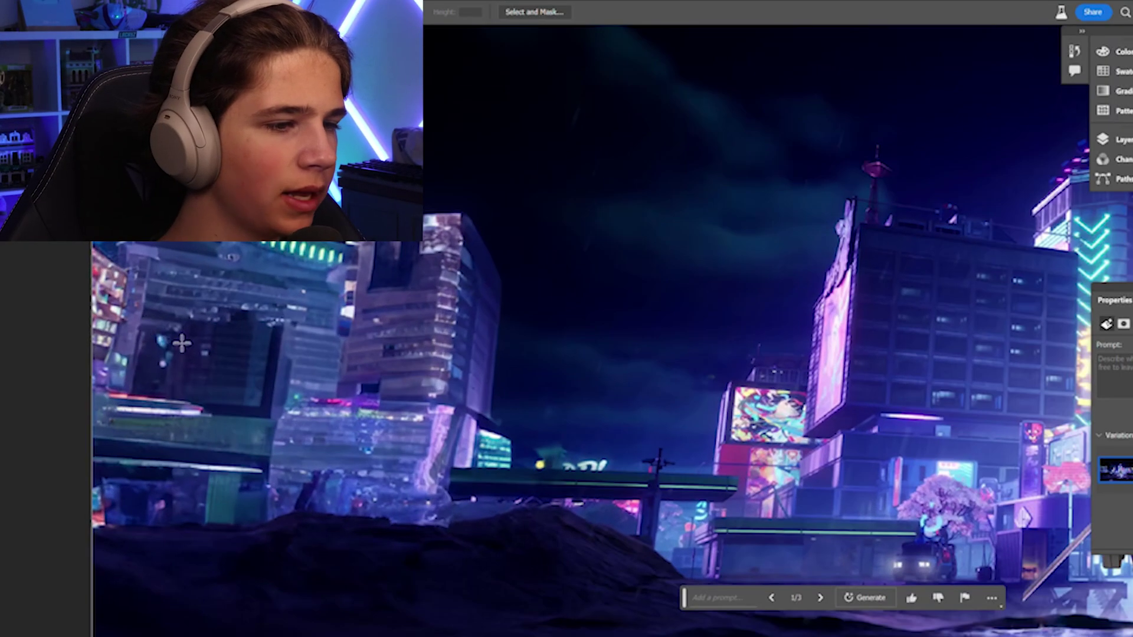
scroll(291, 345, up, 2)
scroll(362, 354, down, 2)
scroll(467, 360, down, 1)
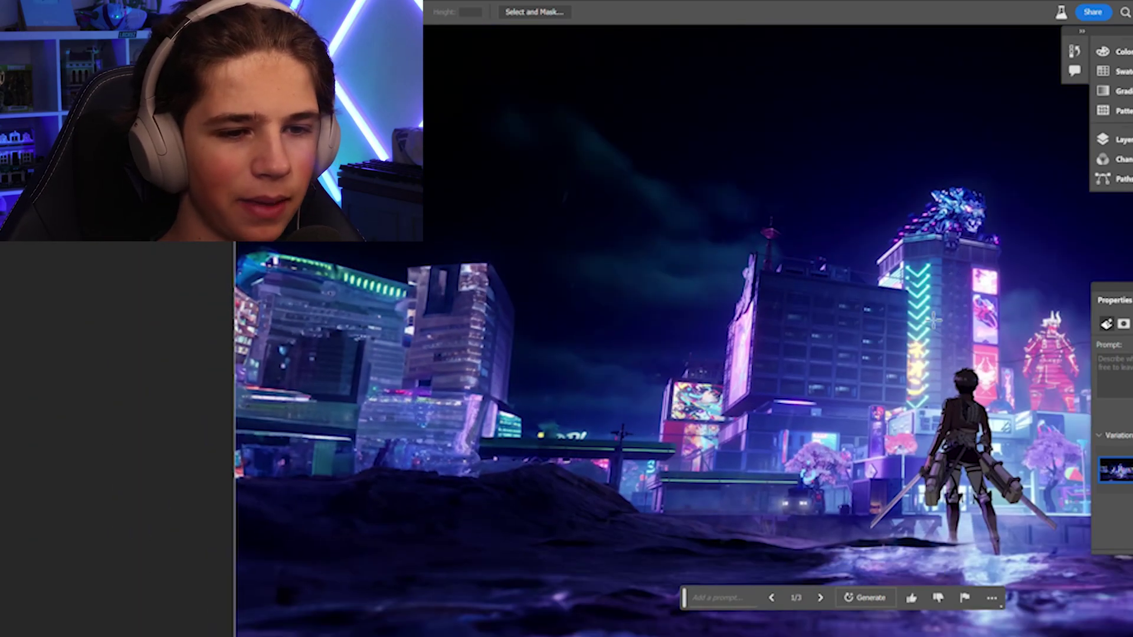
scroll(309, 284, up, 2)
scroll(323, 281, up, 1)
scroll(354, 275, up, 2)
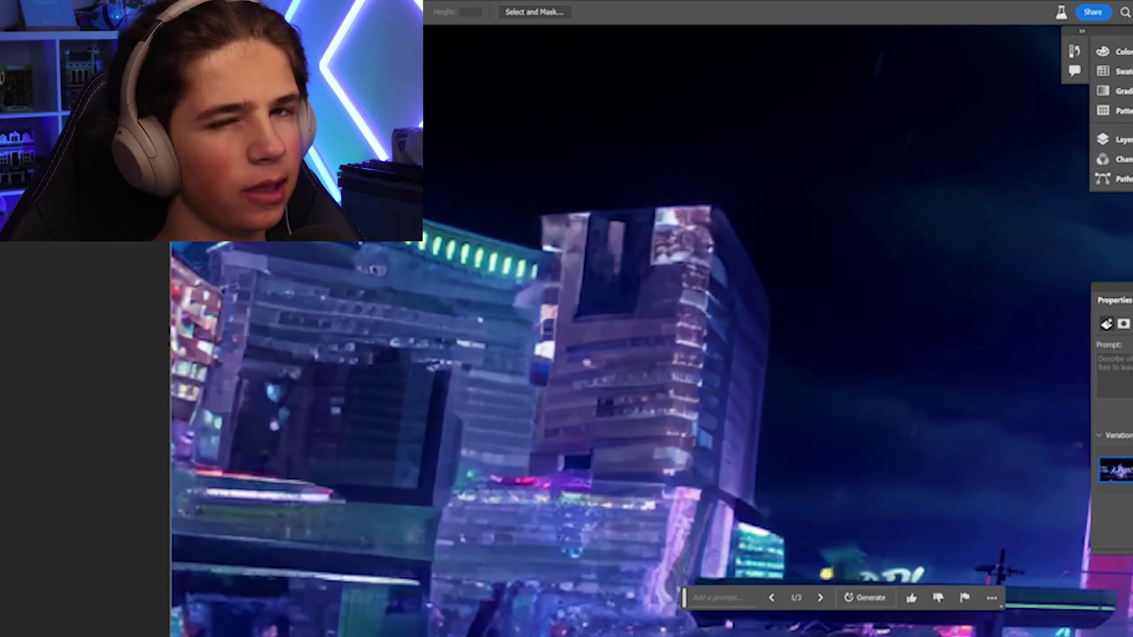
scroll(738, 323, down, 2)
scroll(709, 372, down, 1)
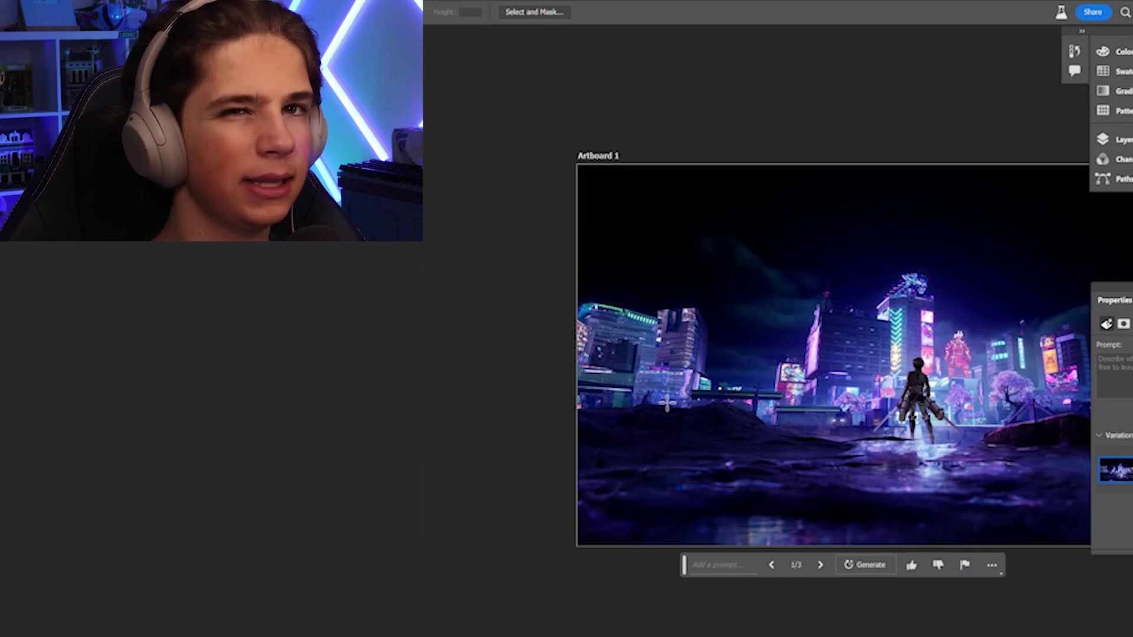
scroll(690, 422, down, 1)
scroll(886, 439, up, 2)
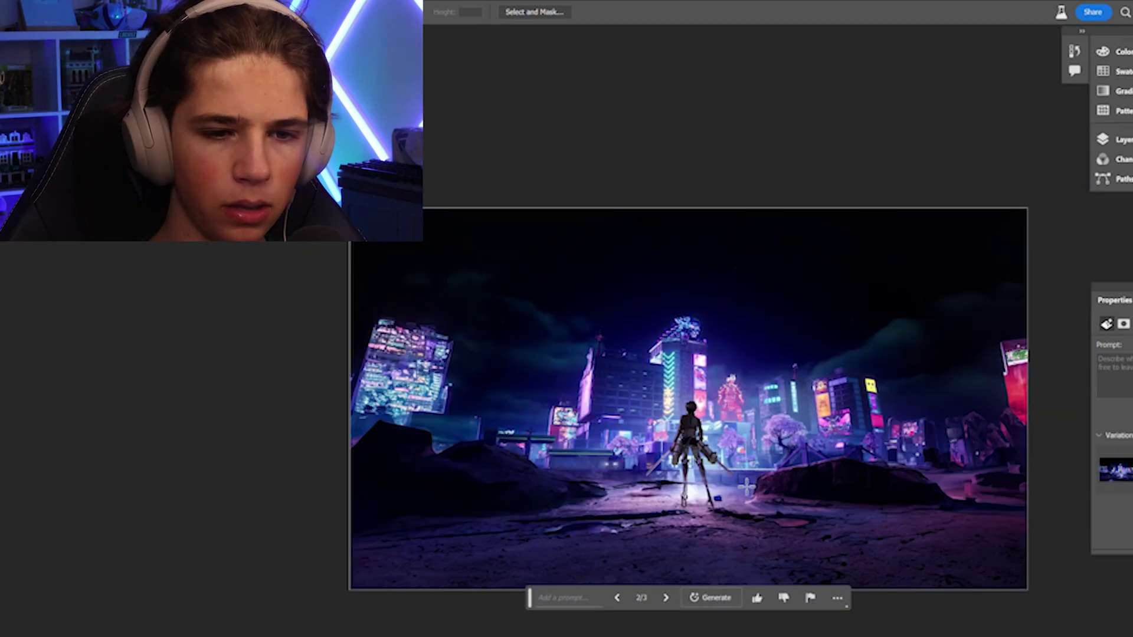
click(667, 599)
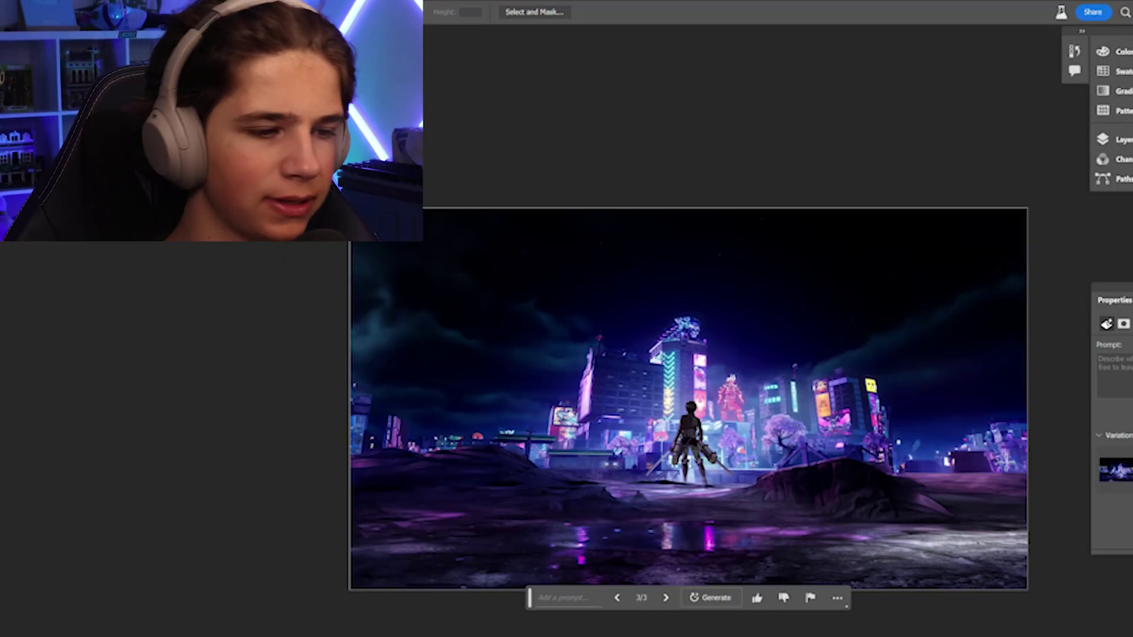
scroll(741, 248, up, 3)
scroll(1044, 452, up, 2)
scroll(810, 377, down, 2)
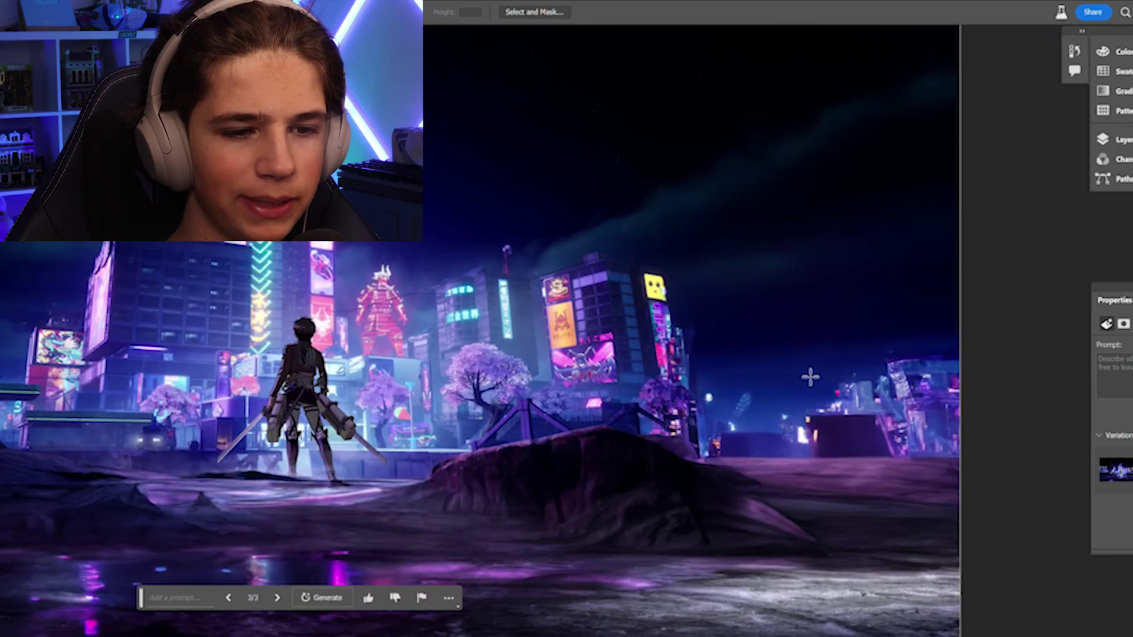
scroll(810, 378, down, 3)
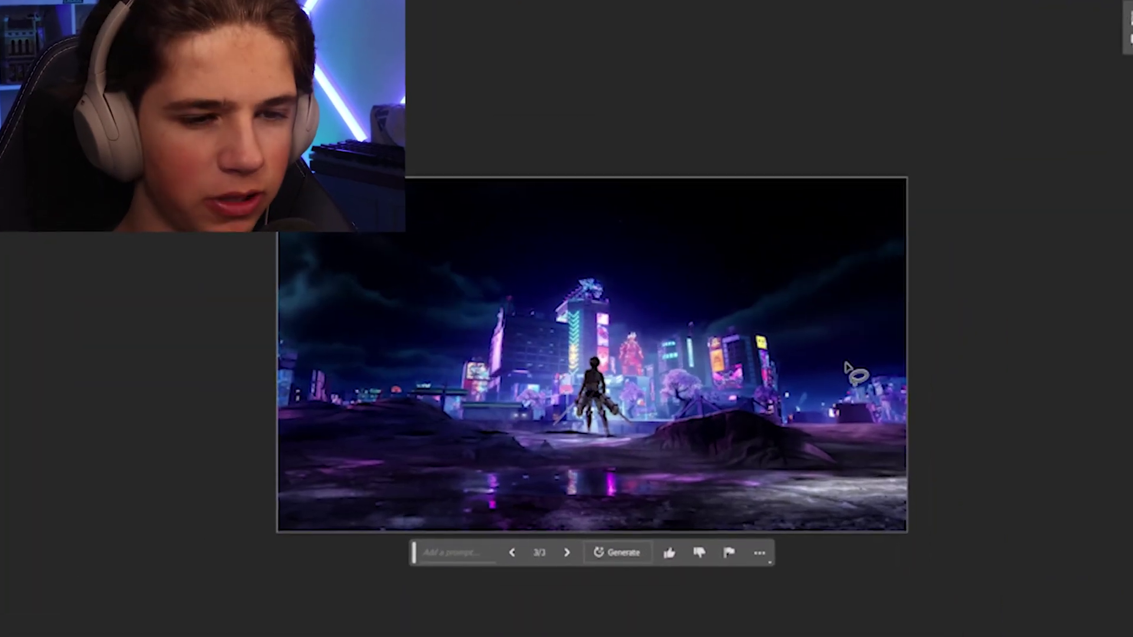
drag(850, 372, 909, 451)
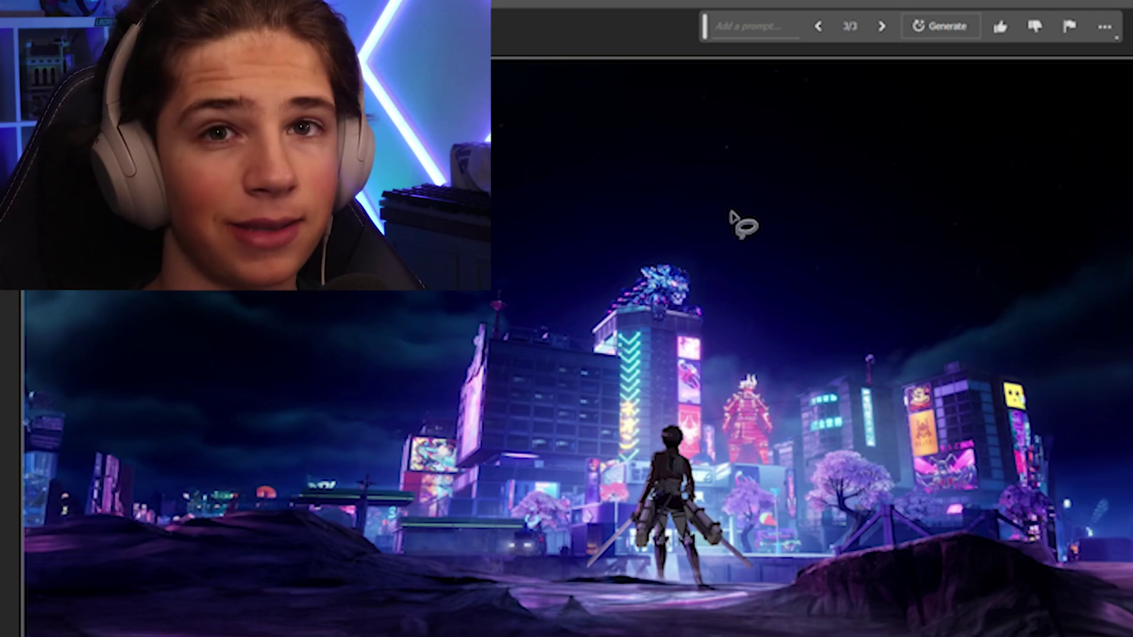
Step: Place the desert wallpaper, invert to the white surroundings, and Generative Fill them, comparing variations
key(ctrl+v)
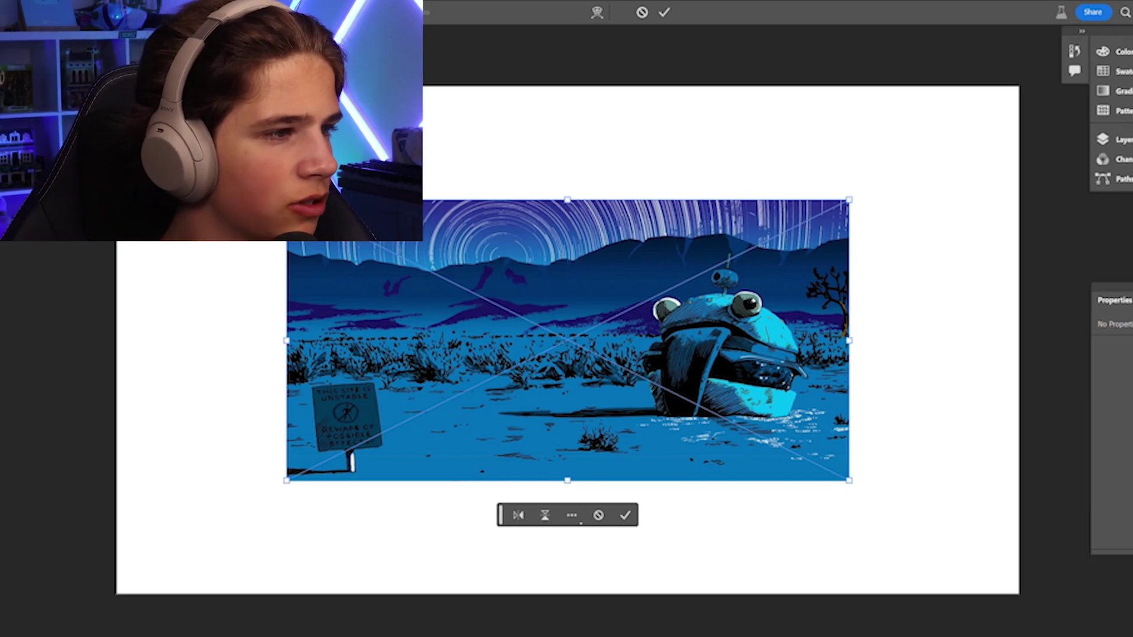
key(Return)
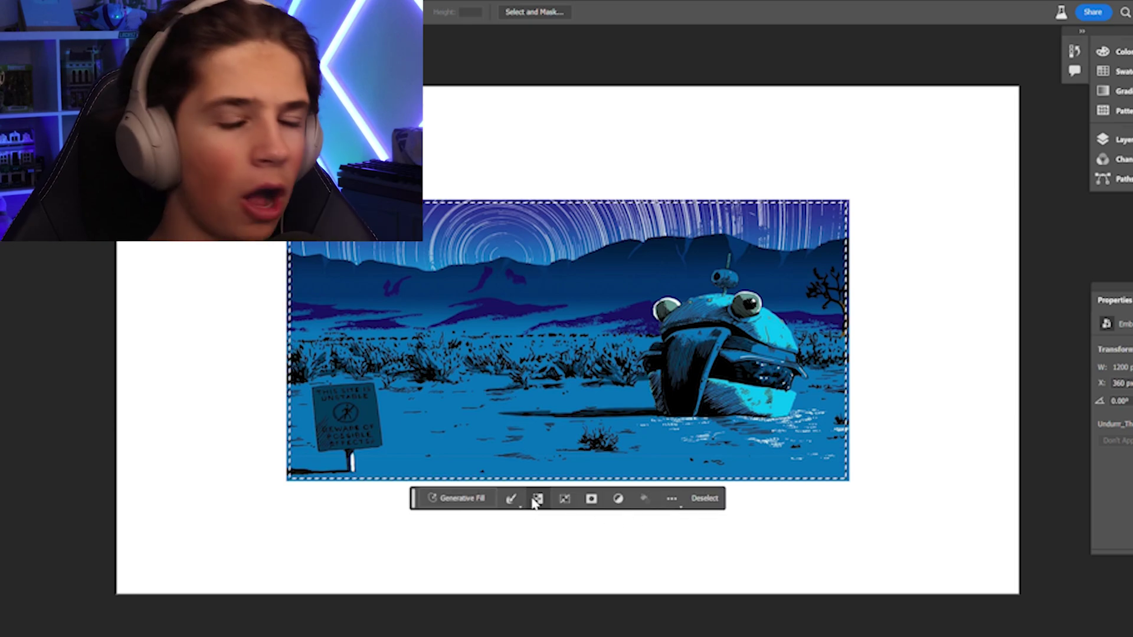
click(537, 499)
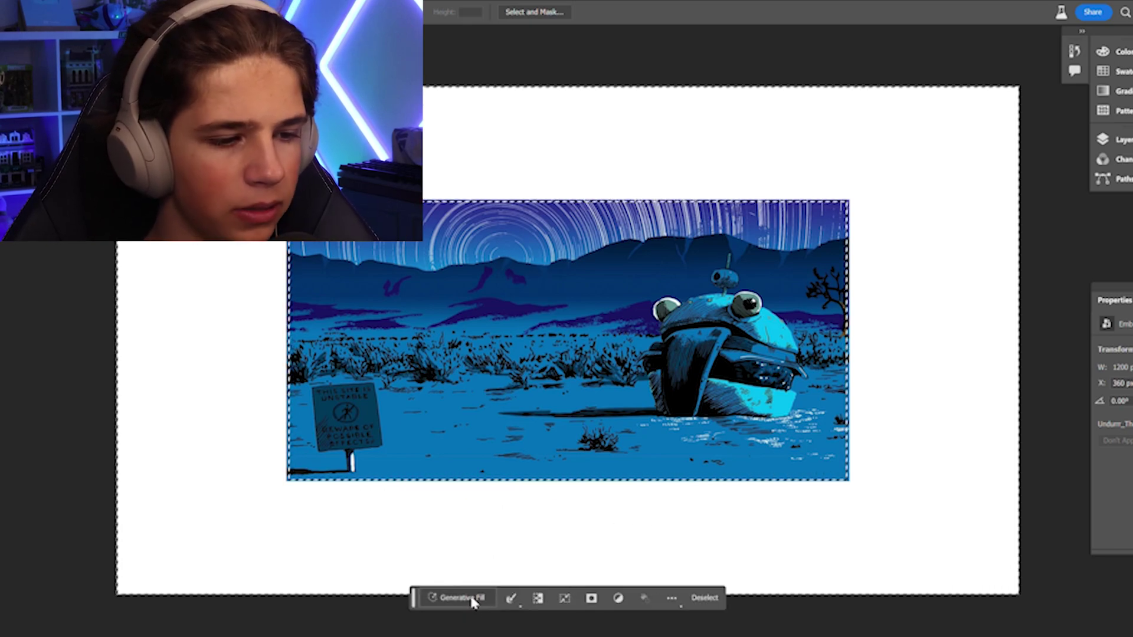
click(470, 598)
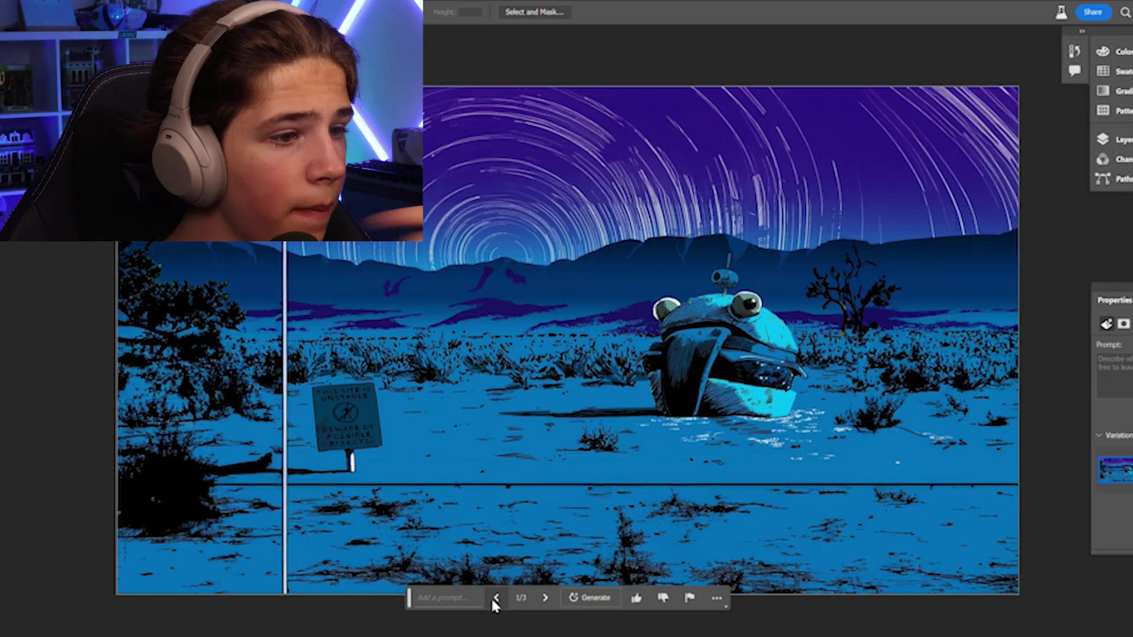
click(538, 595)
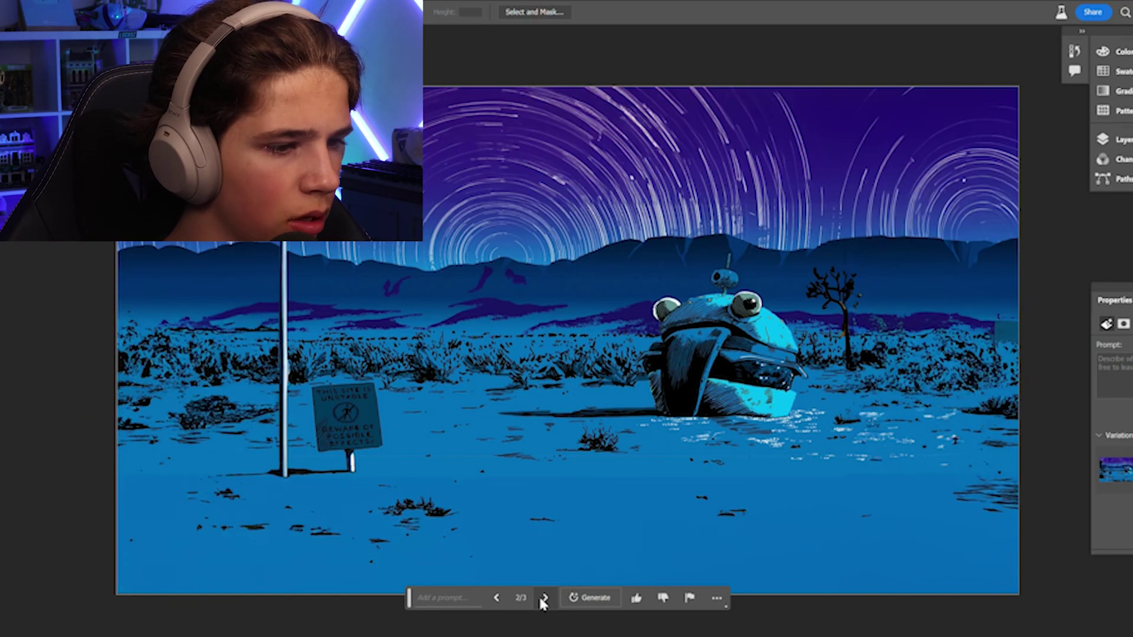
click(539, 598)
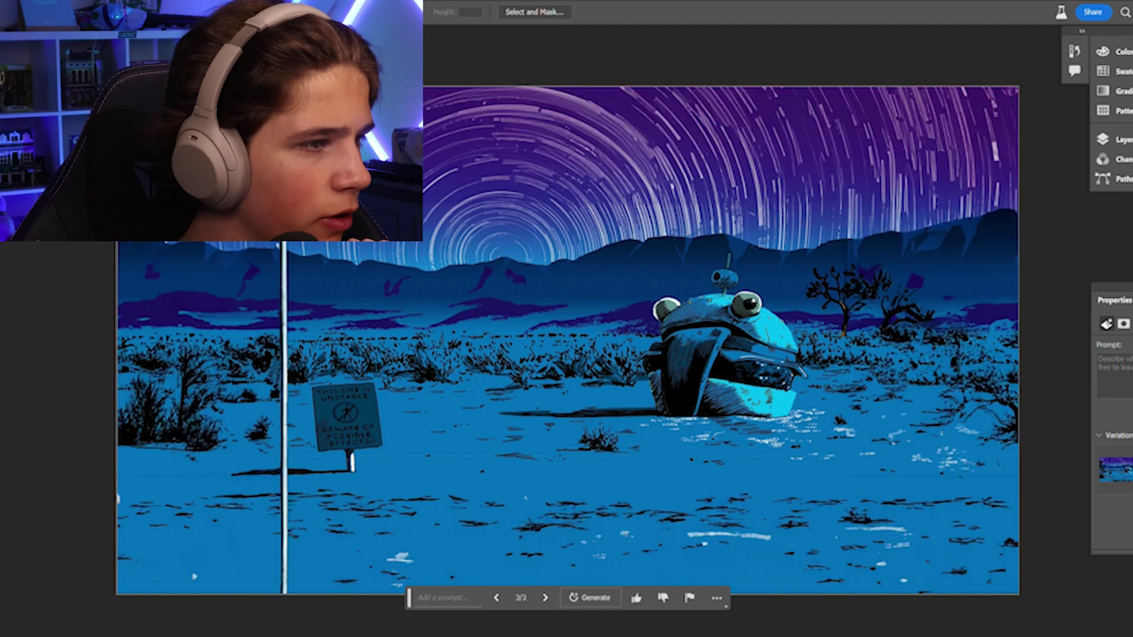
Step: Deselect, dismiss the no-pixels-selected warning, and lasso the thin white vertical line
key(ctrl+d)
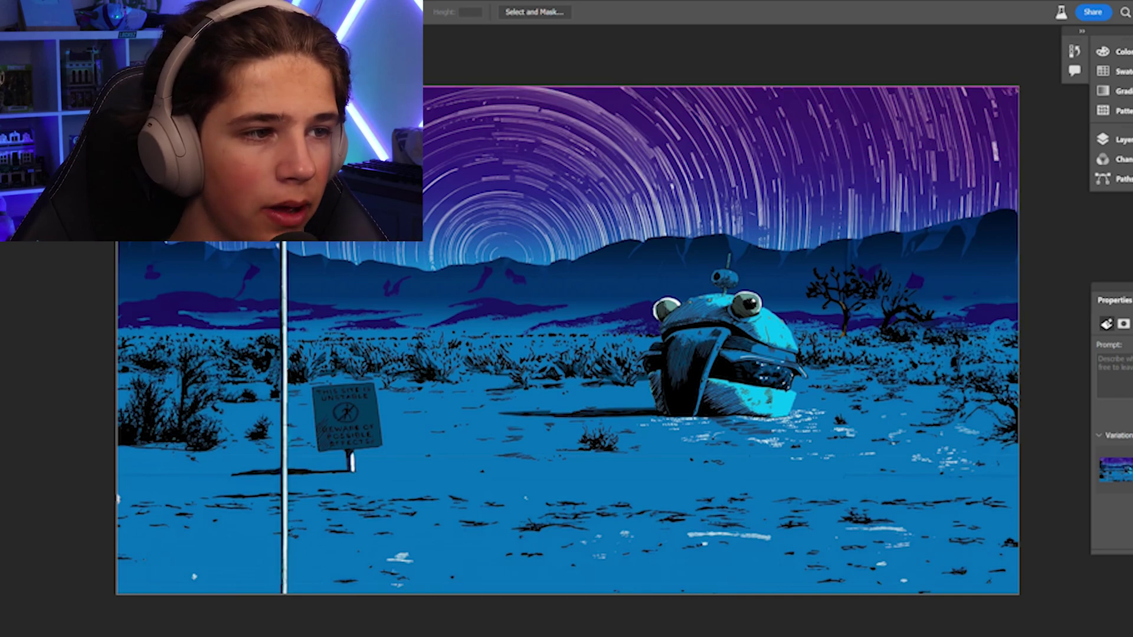
key(Delete)
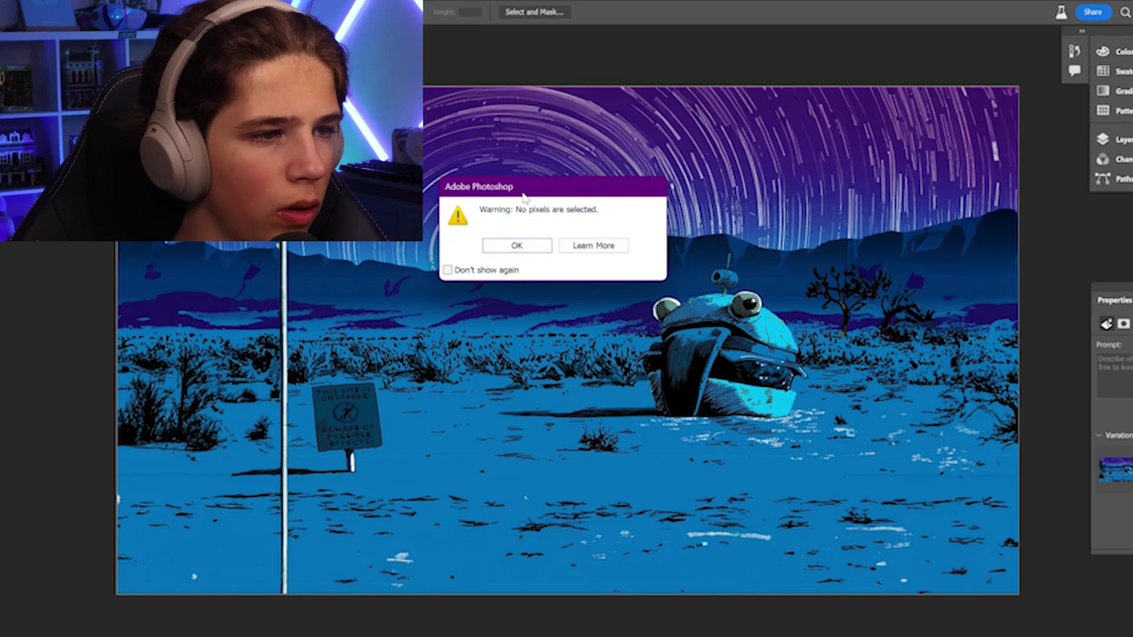
click(522, 248)
drag(276, 89, 291, 591)
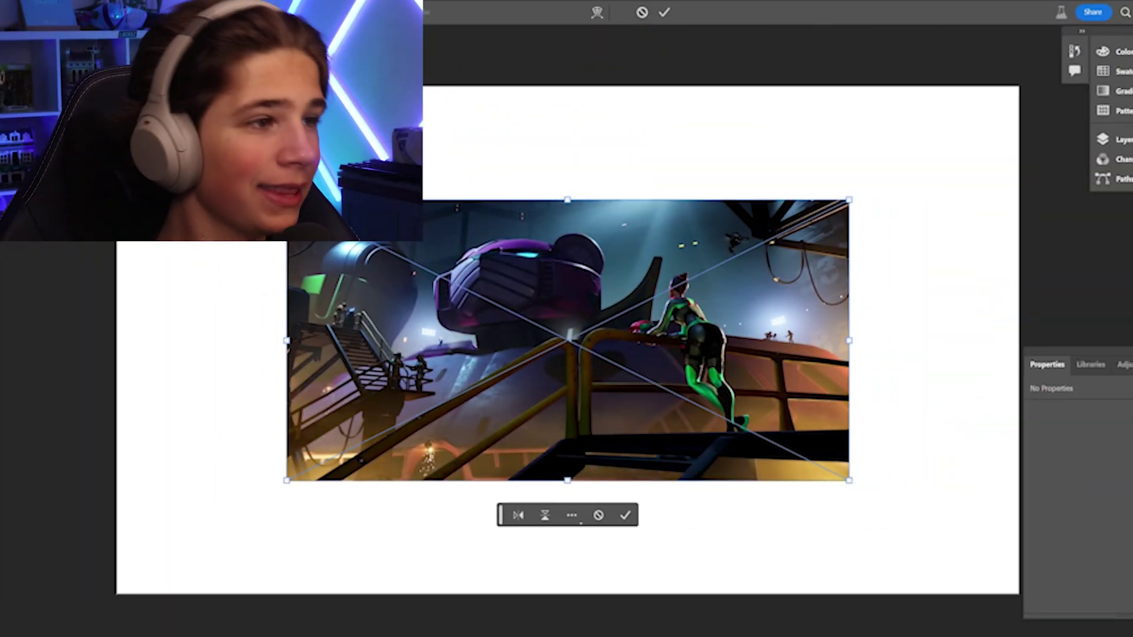
Step: Commit the hangar image, Generative Fill the inverted blank area, and return to the first variation
key(Return)
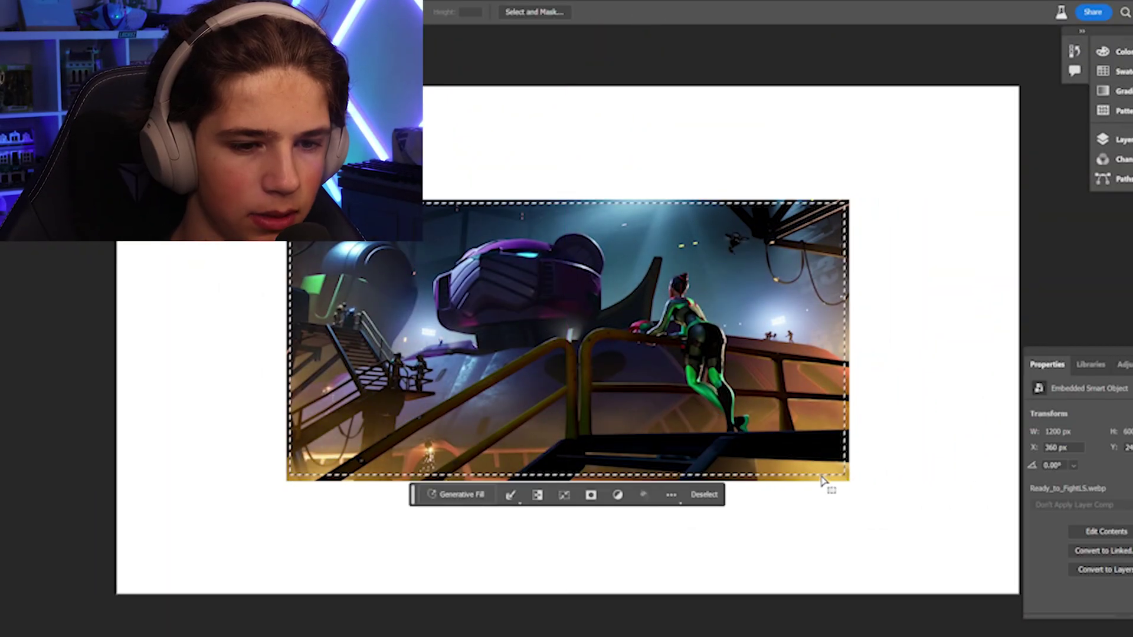
key(ctrl+shift+i)
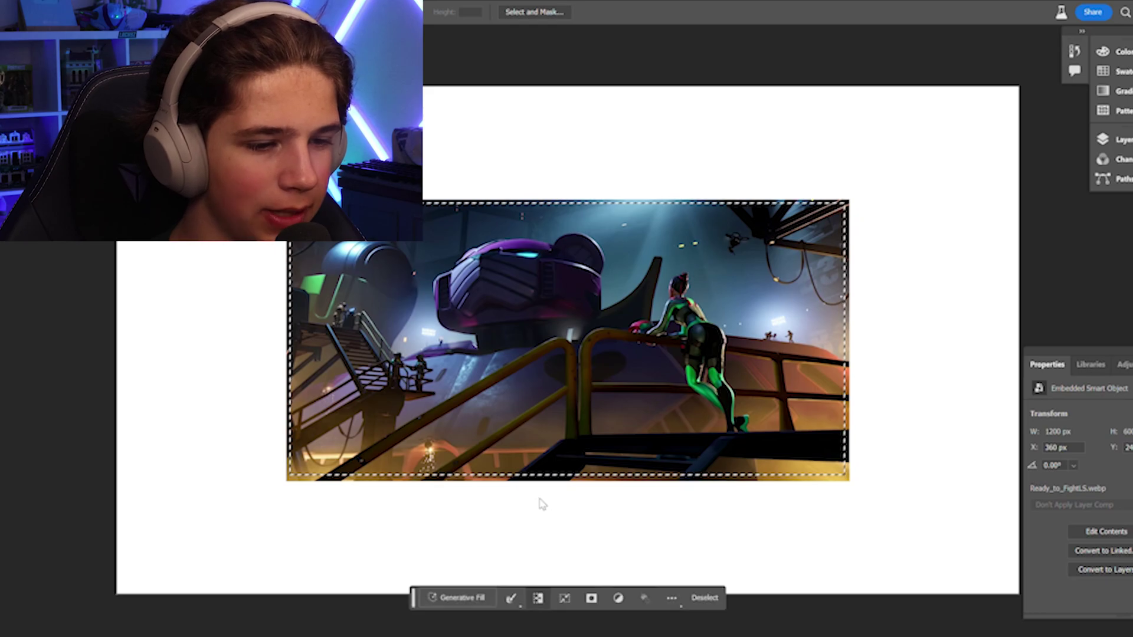
click(451, 600)
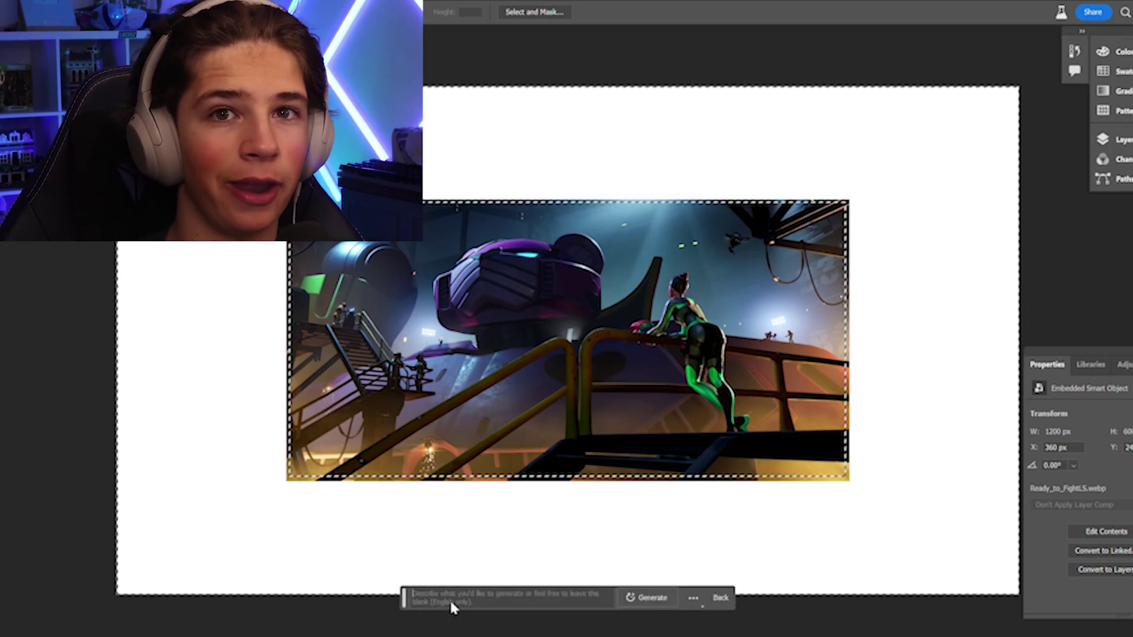
click(625, 597)
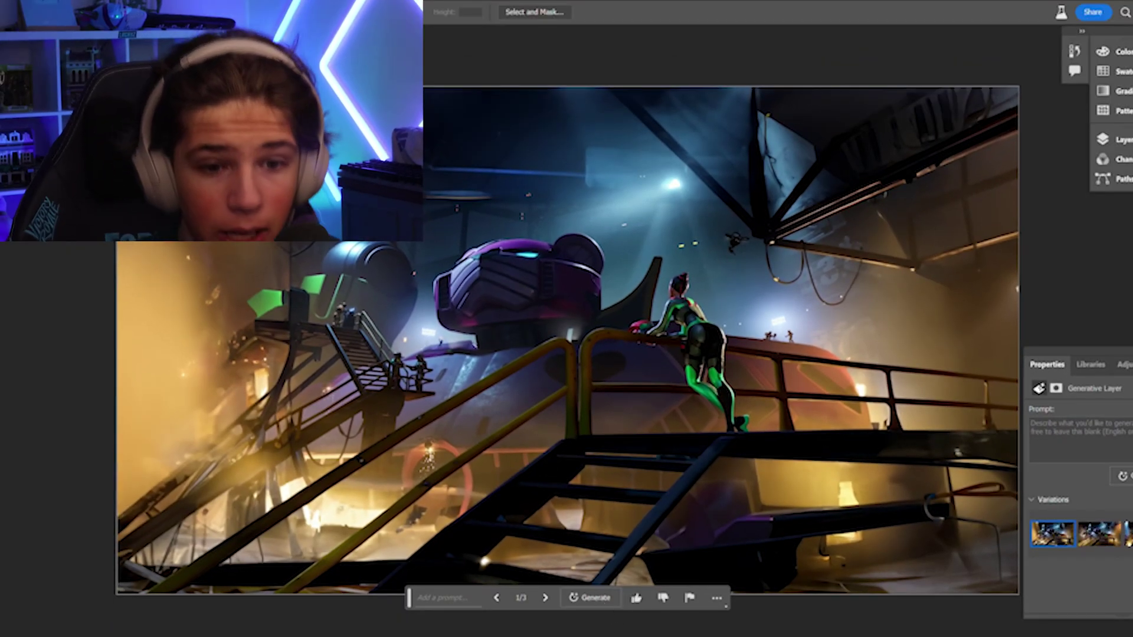
click(1099, 535)
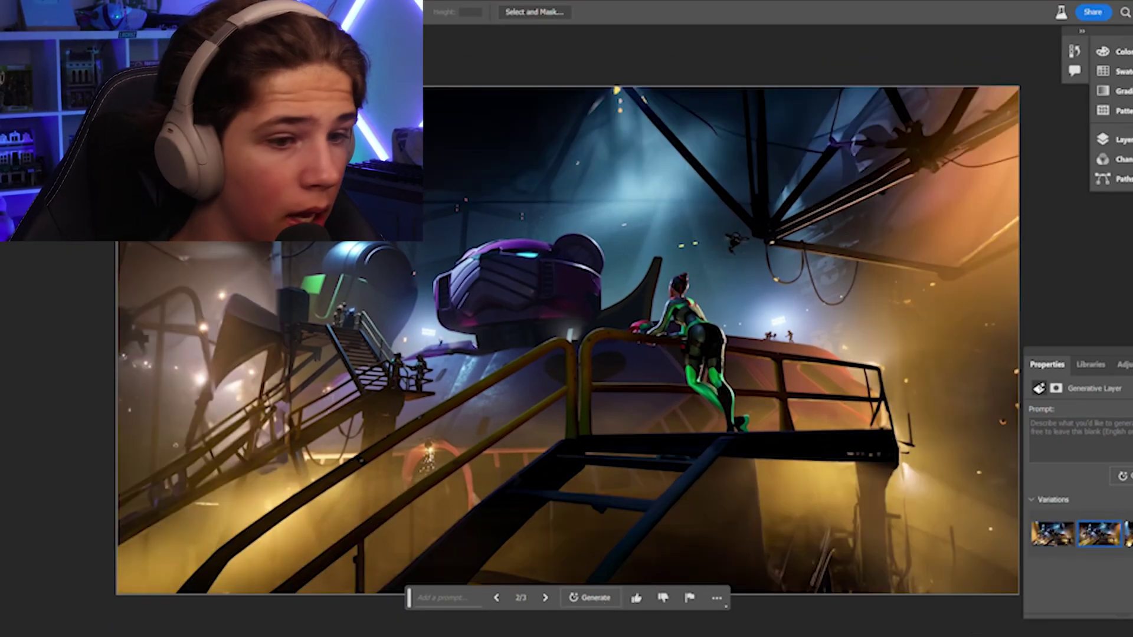
click(1127, 534)
click(1050, 535)
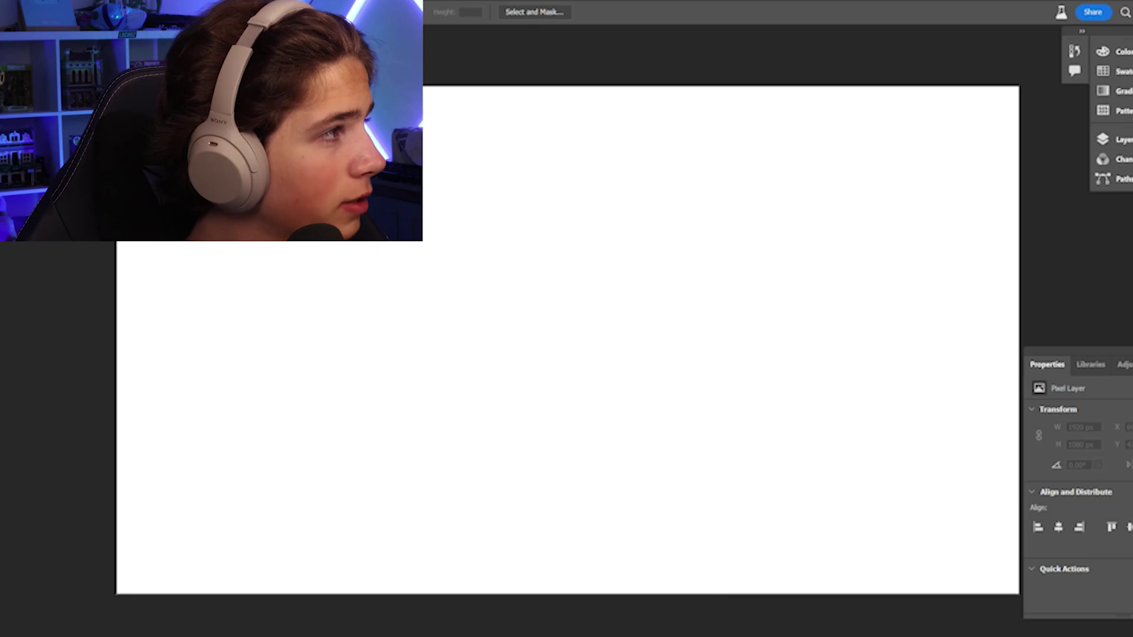
Step: Place the purple storm wallpaper, select it, invert, and generate the blank border
drag(647, 217, 648, 215)
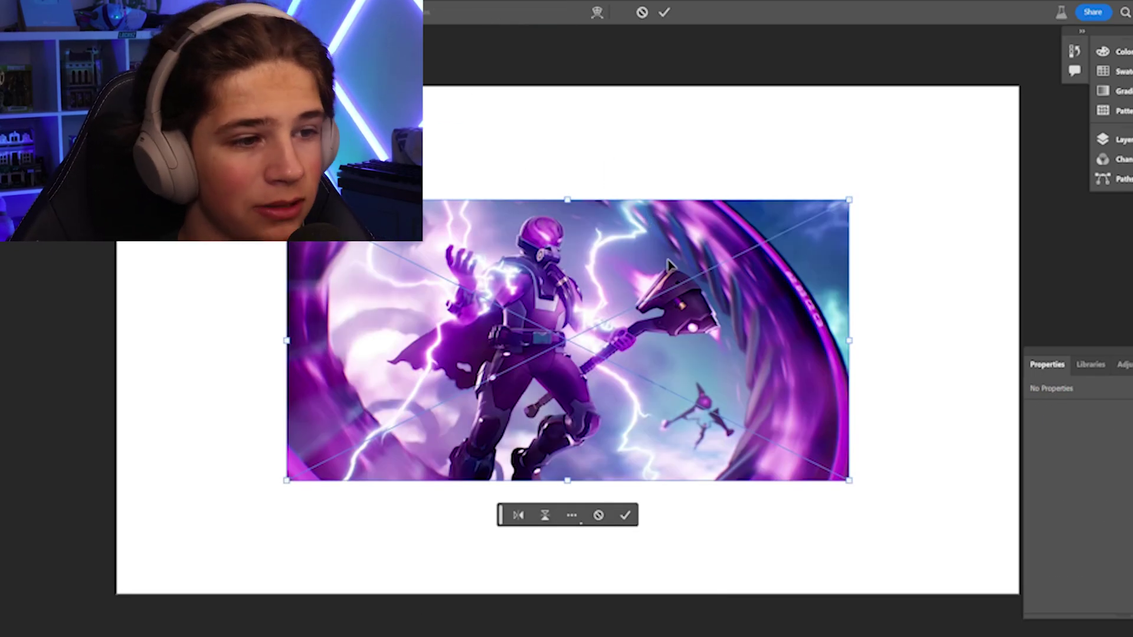
key(Return)
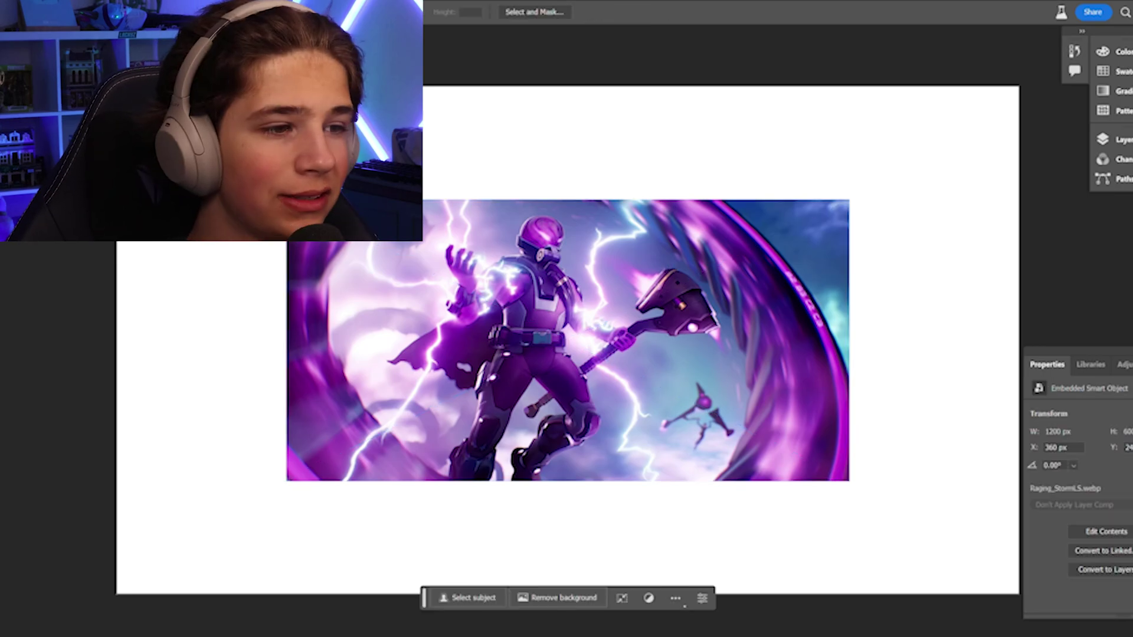
drag(291, 205, 845, 478)
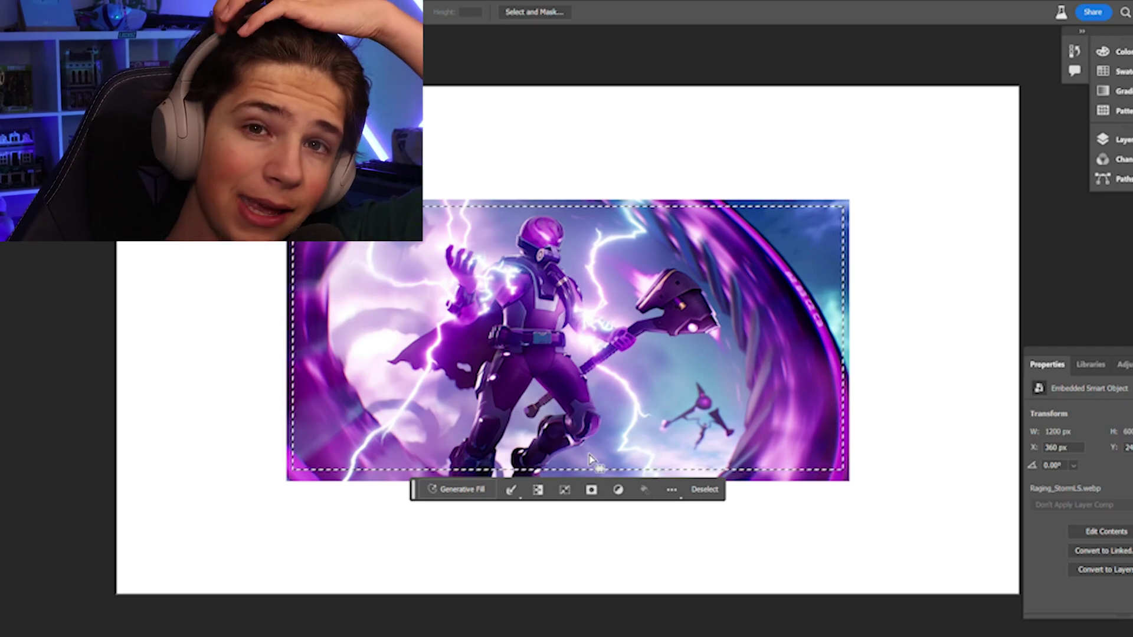
key(ctrl+shift+i)
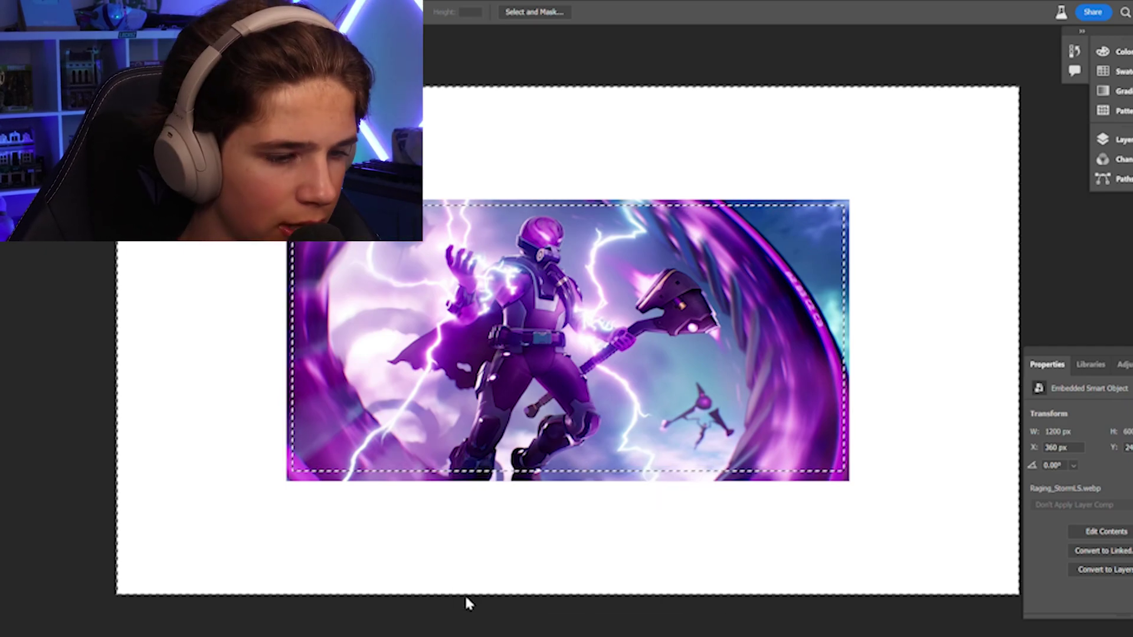
click(625, 596)
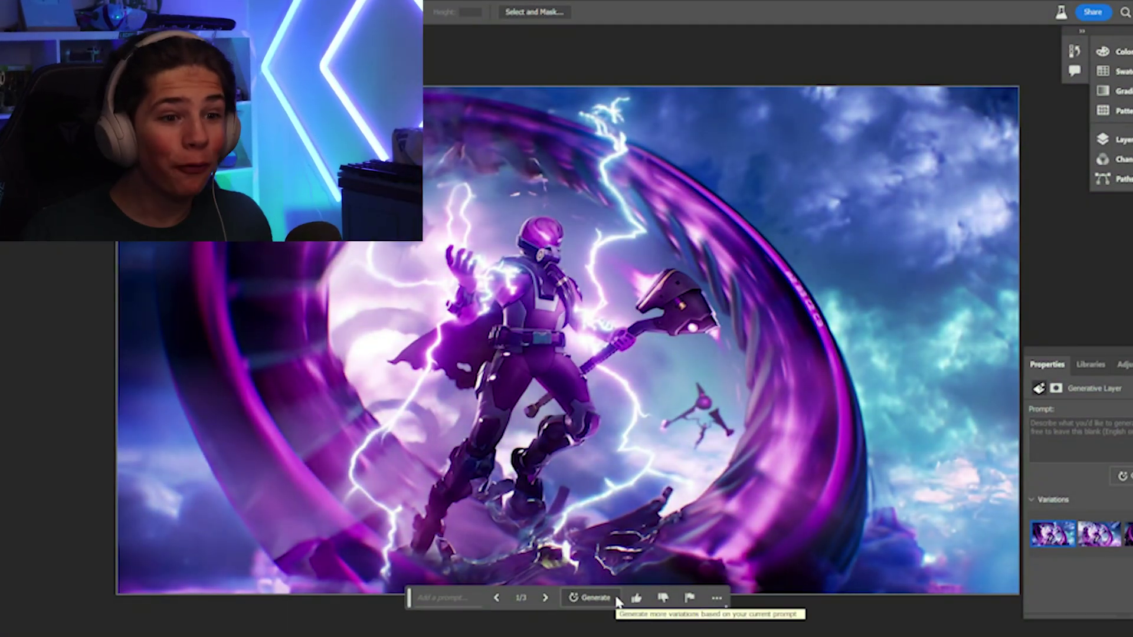
Step: Compare the three generated storm variations and nudge the generation controls bar down
click(1098, 542)
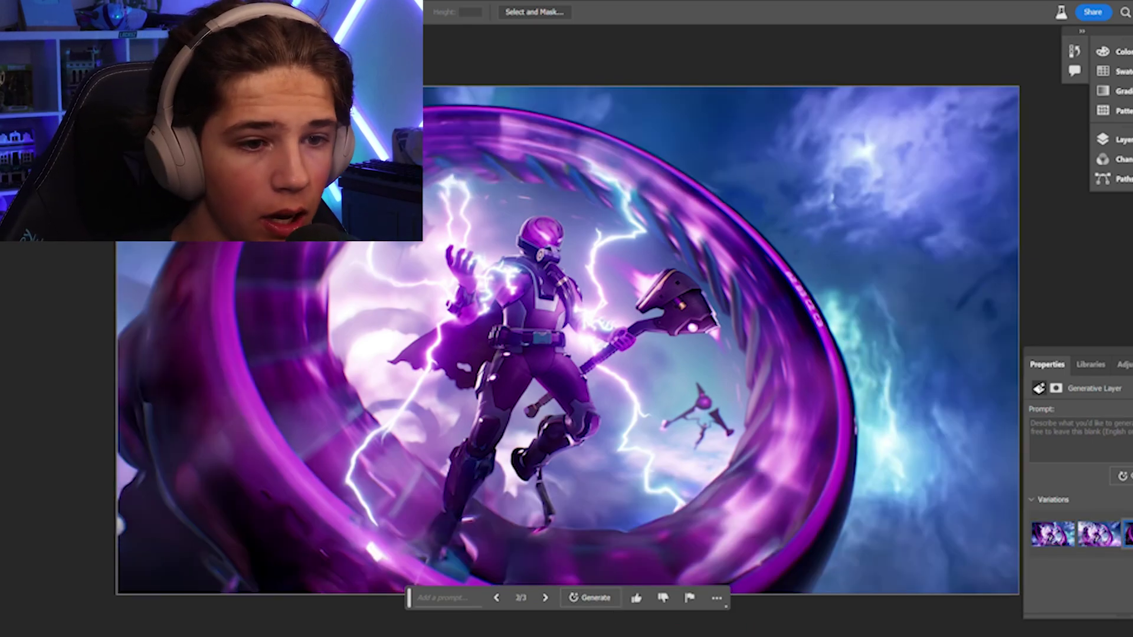
click(1047, 540)
click(1127, 534)
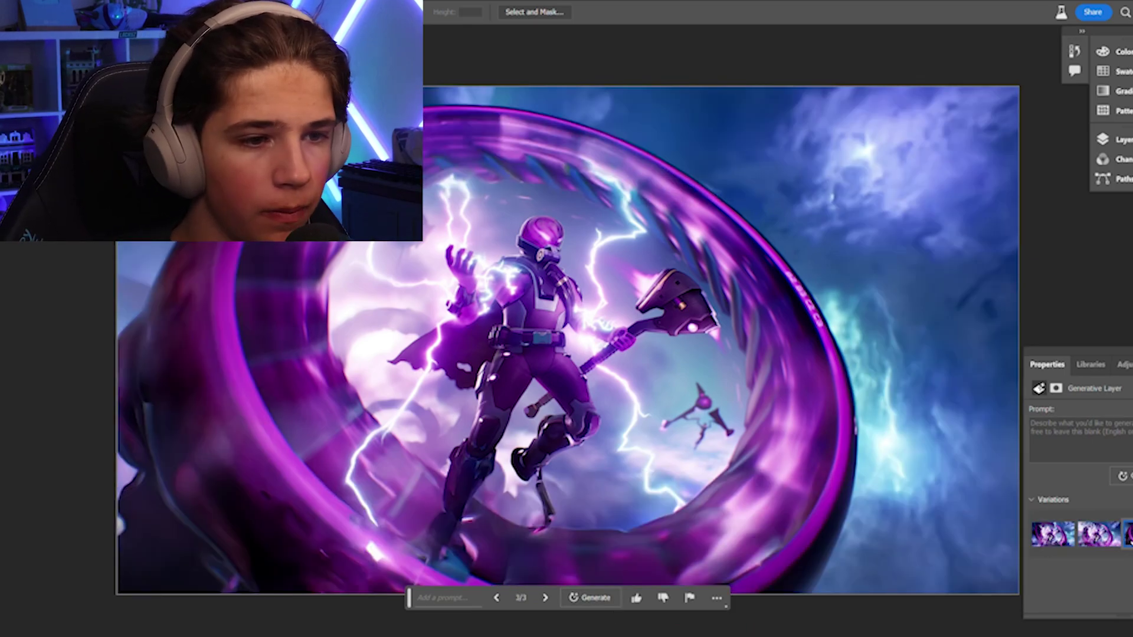
click(1045, 543)
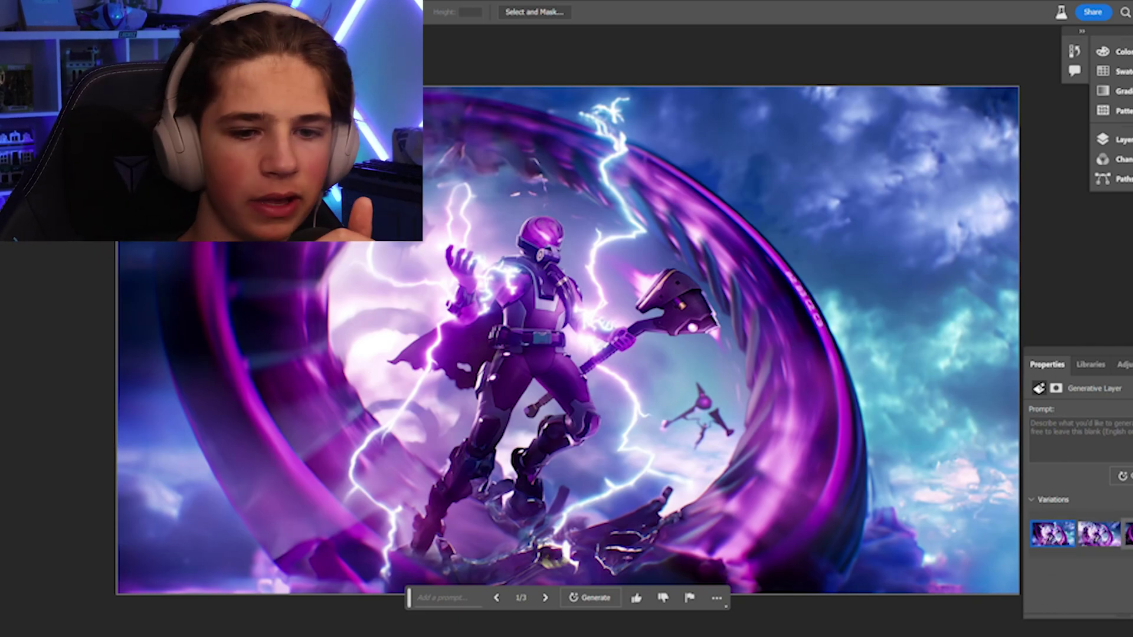
click(1124, 534)
click(1043, 543)
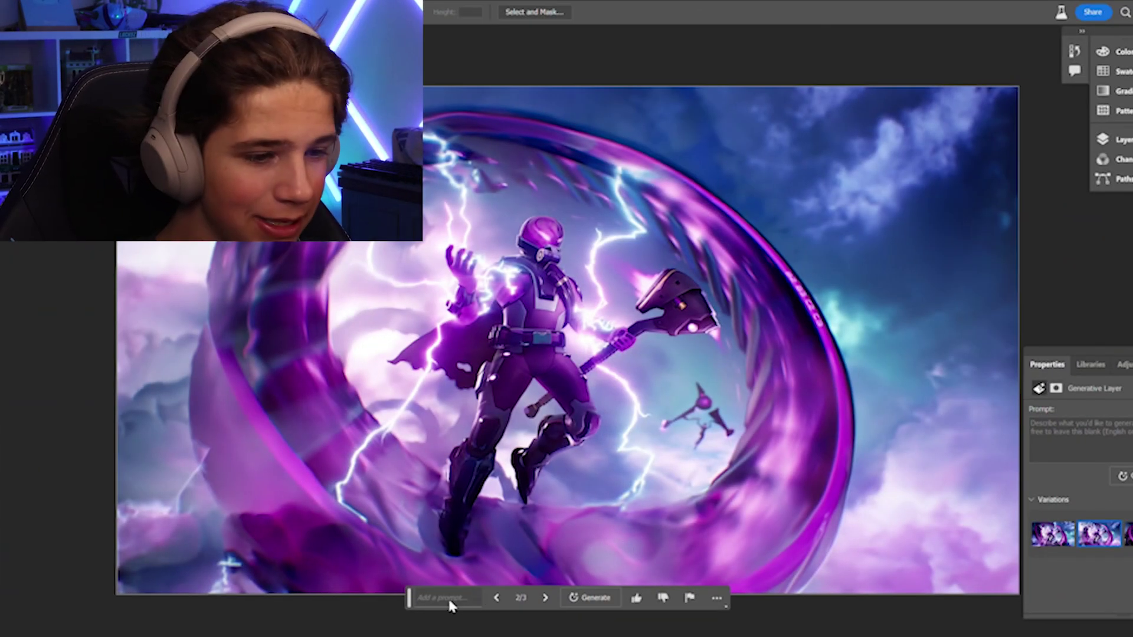
drag(410, 600, 401, 610)
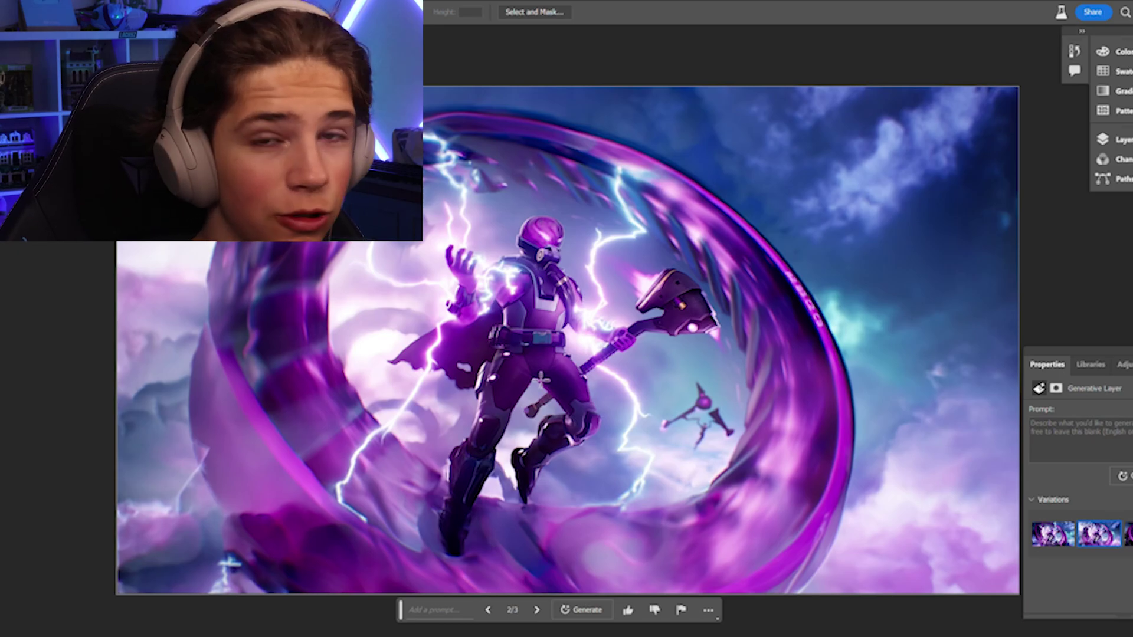